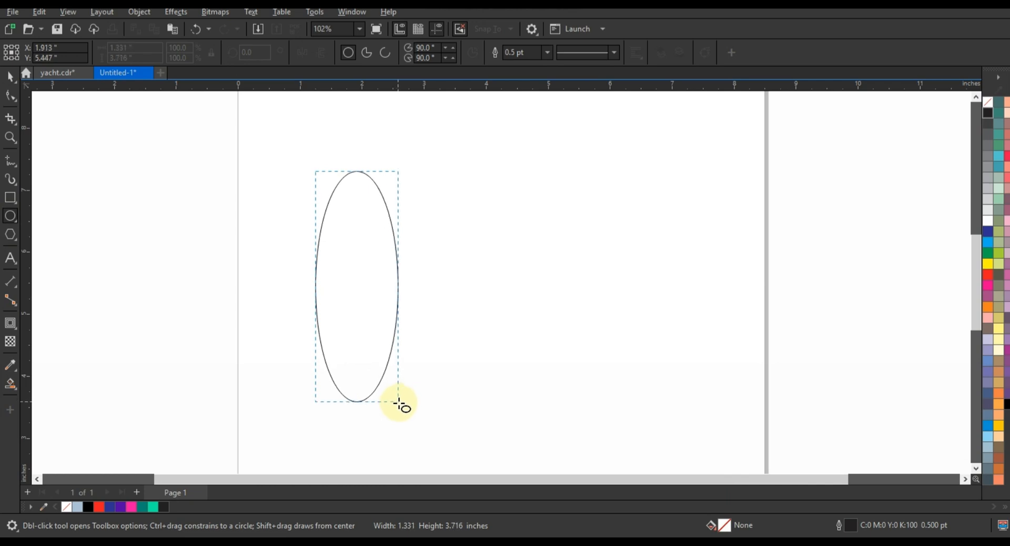
Step: Finish a tall vertical ellipse about 1.34 by 3.74 inches and set its outline width to 2.0 pt
key("space")
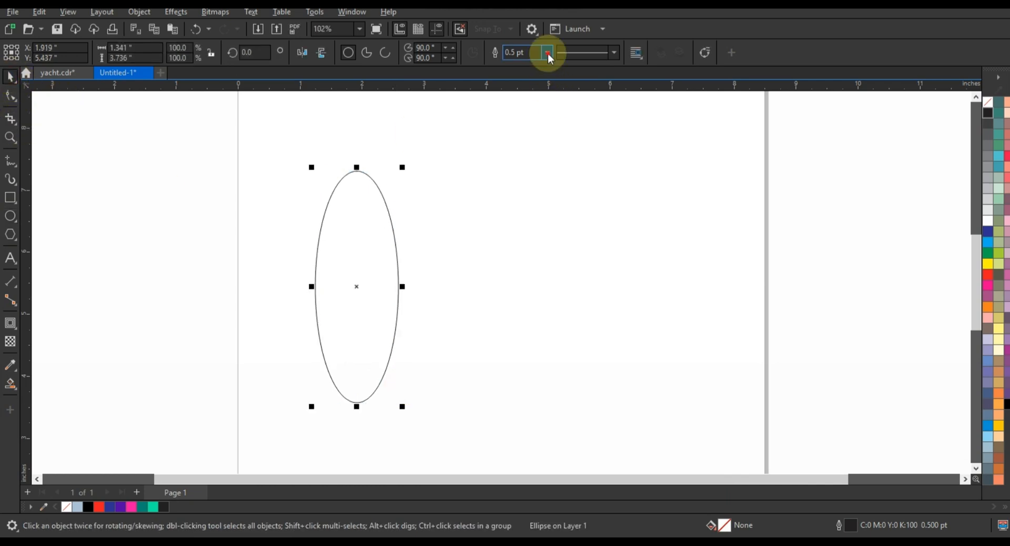
left_click(547, 52)
left_click(525, 123)
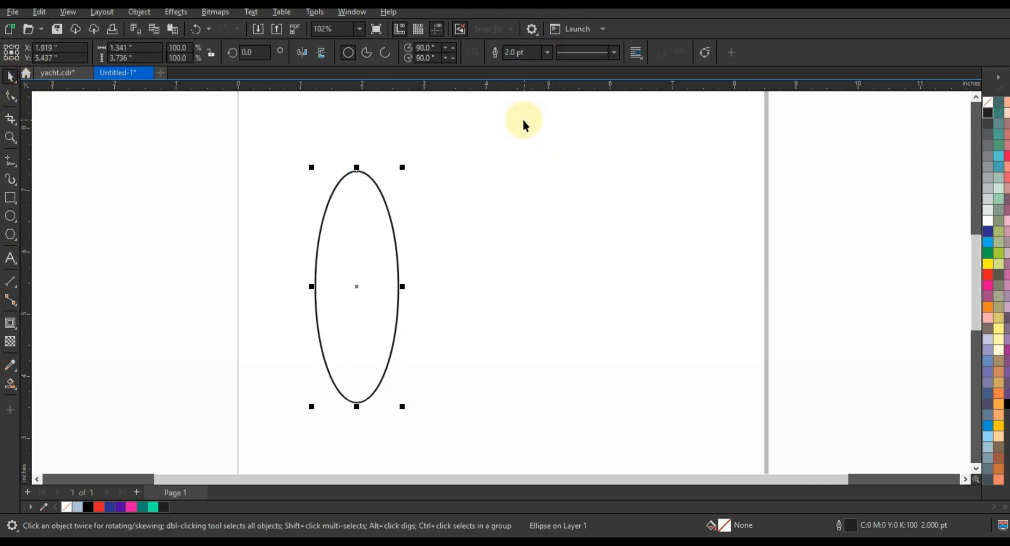
Step: Widen the ellipse to about 1.41 inches with an overlapping duplicate beside it, and combine both ellipses into one object
mouse_move(403, 286)
left_mouse_down()
mouse_move(365, 288)
mouse_move(395, 292)
left_mouse_up()
right_click(395, 292)
left_click_drag(282, 144, 428, 392)
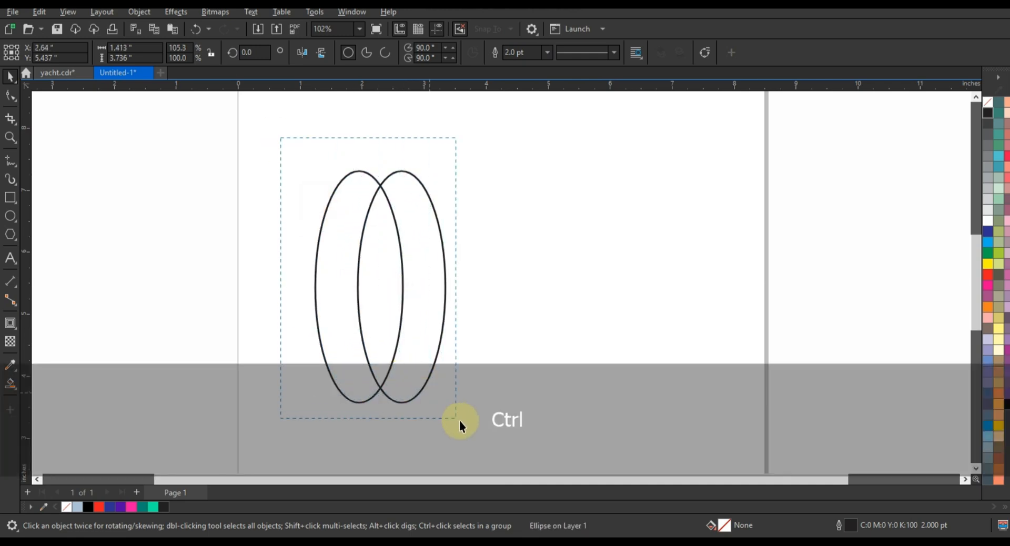
left_click_drag(459, 421, 457, 415)
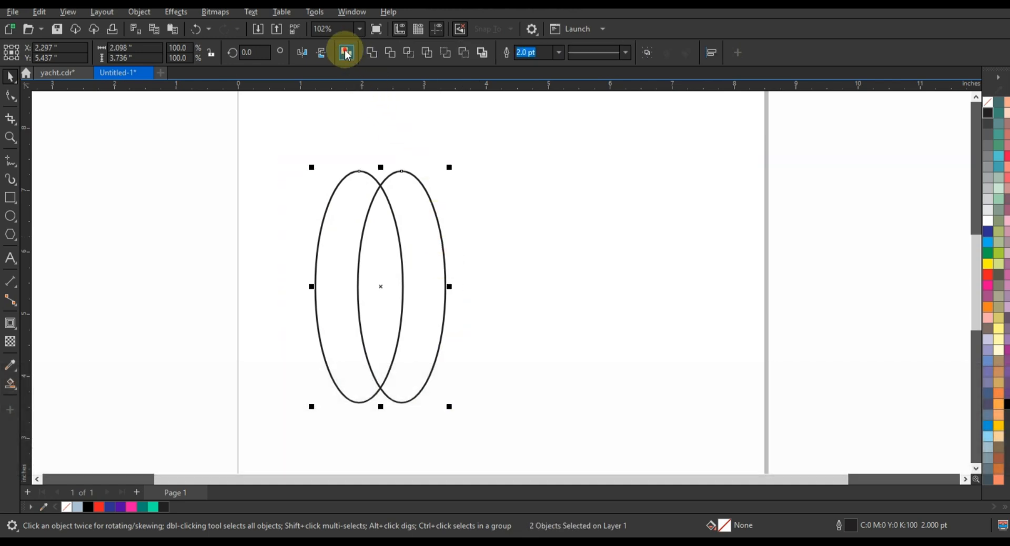
left_click(277, 153)
Step: Draw a straight horizontal line about 2.05 inches long outside the page and set its outline width to 3.0 pt
left_click(10, 161)
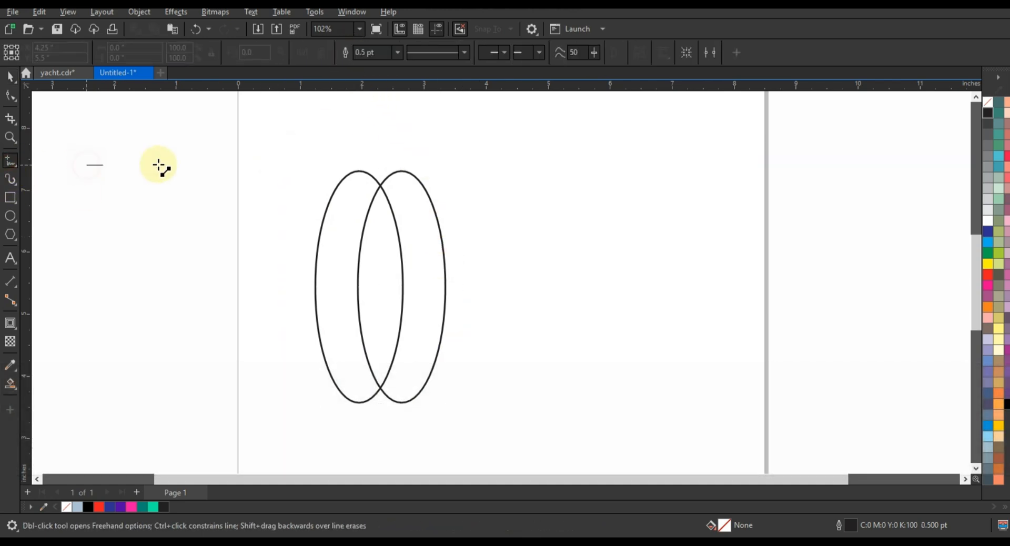
left_click(218, 167, "ctrl")
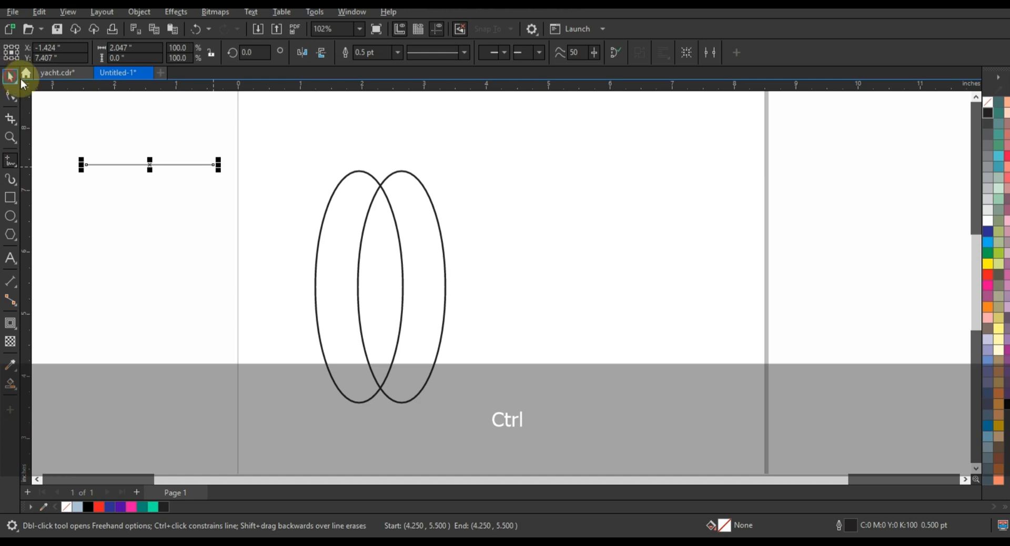
left_click(22, 80)
left_click(398, 53)
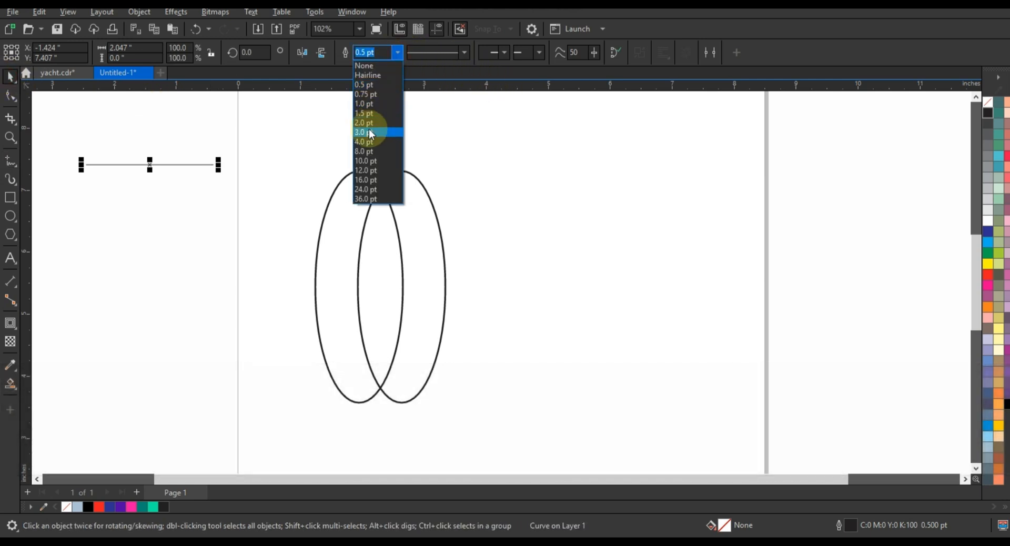
left_click(371, 132)
Step: Align the horizontal line with the ellipses' vertical centerline and top edge
left_click(384, 183, "shift")
key("c")
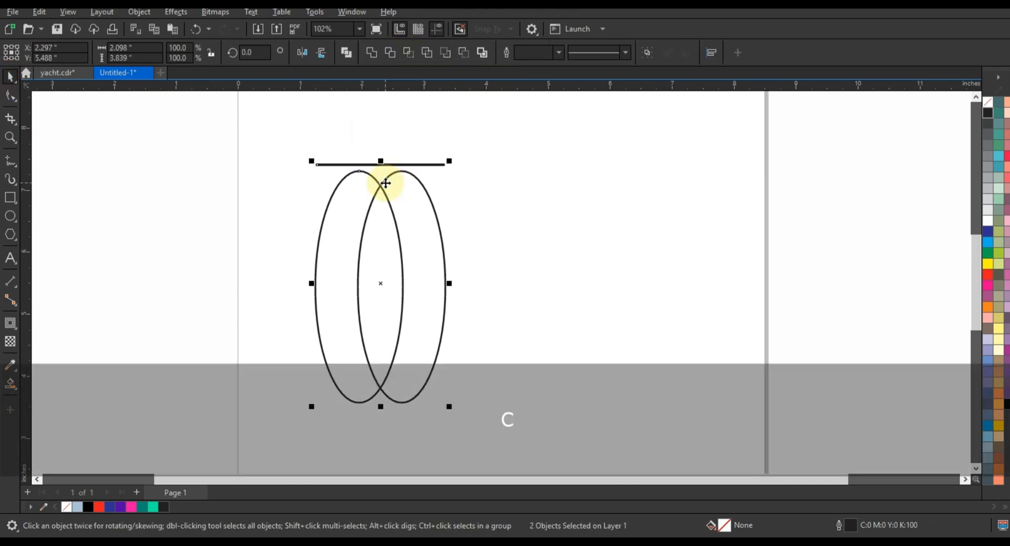
key("t")
left_click(506, 170)
Step: Duplicate the line onto the bottom edge of the ellipses, and combine both lines with the ellipses
left_click_drag(442, 170, 439, 186)
right_click(440, 186)
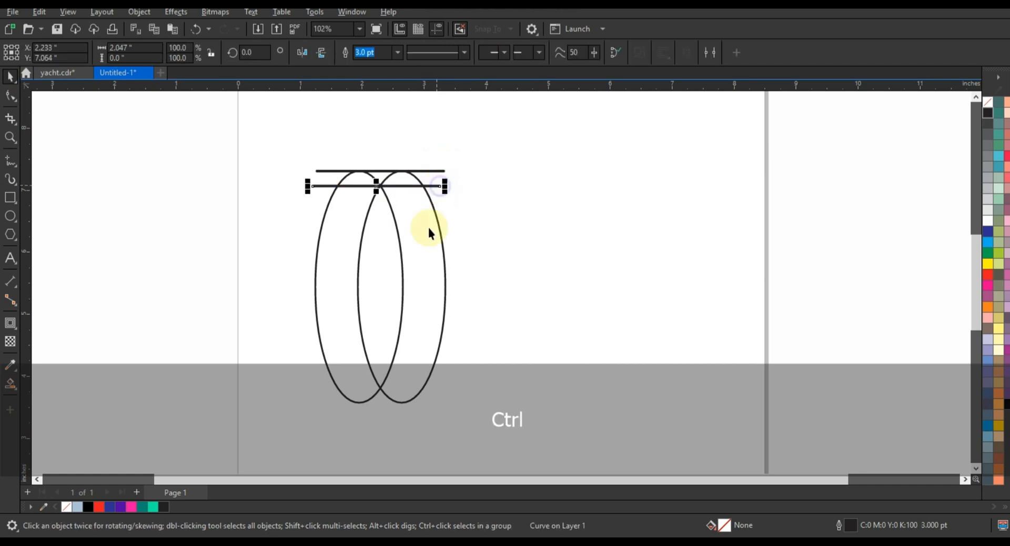
left_click(429, 230, "shift")
key("b")
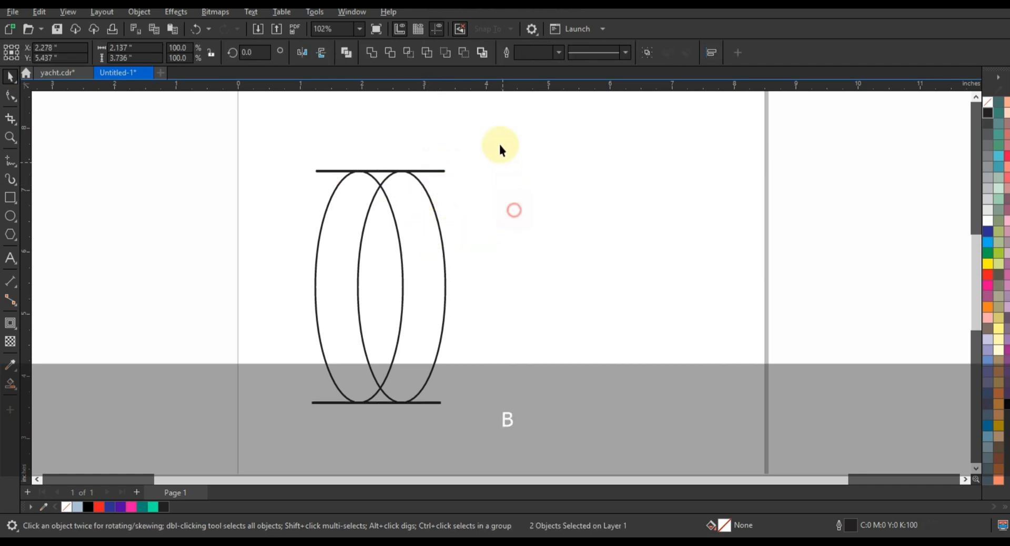
left_click_drag(499, 138, 257, 415)
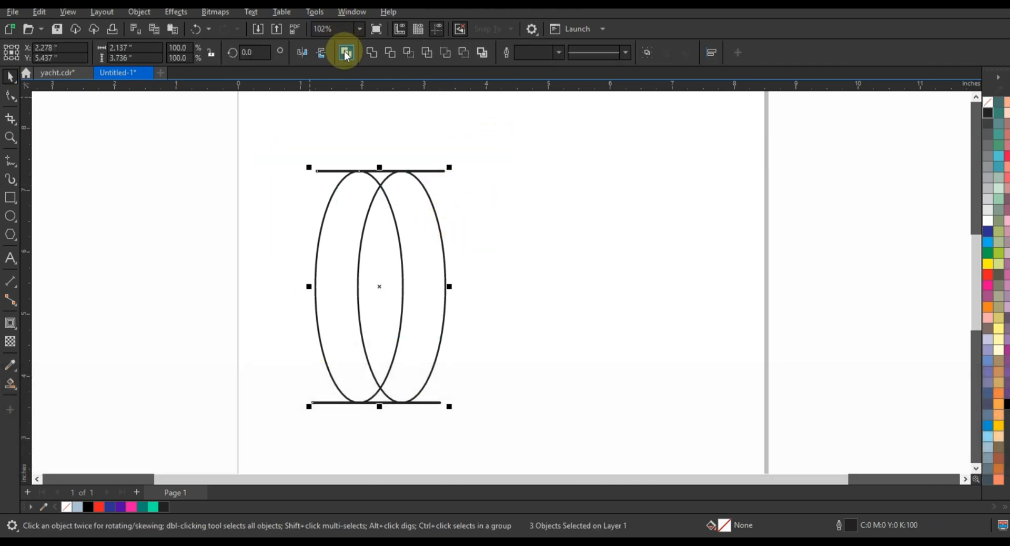
left_click(190, 199)
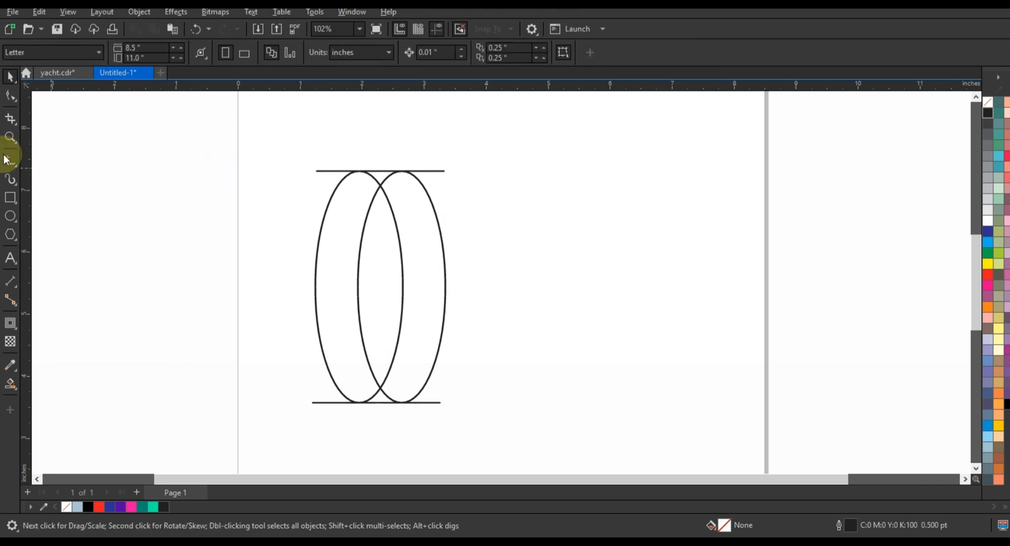
Step: Draw a long freehand wavy loop, about 2.46 by 0.56 inches, across the upper part of both ellipses
key("z")
left_click_drag(261, 142, 583, 289)
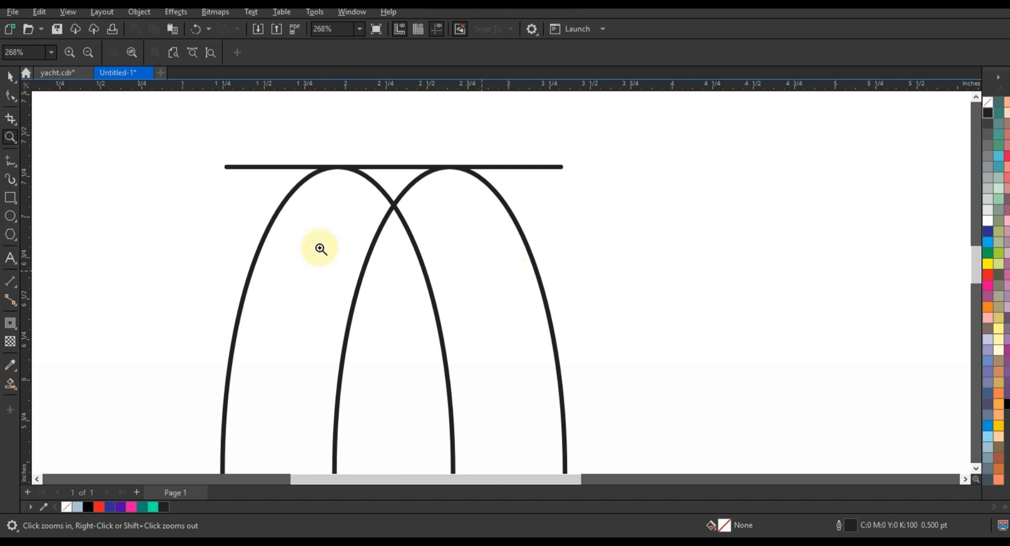
left_click(11, 160)
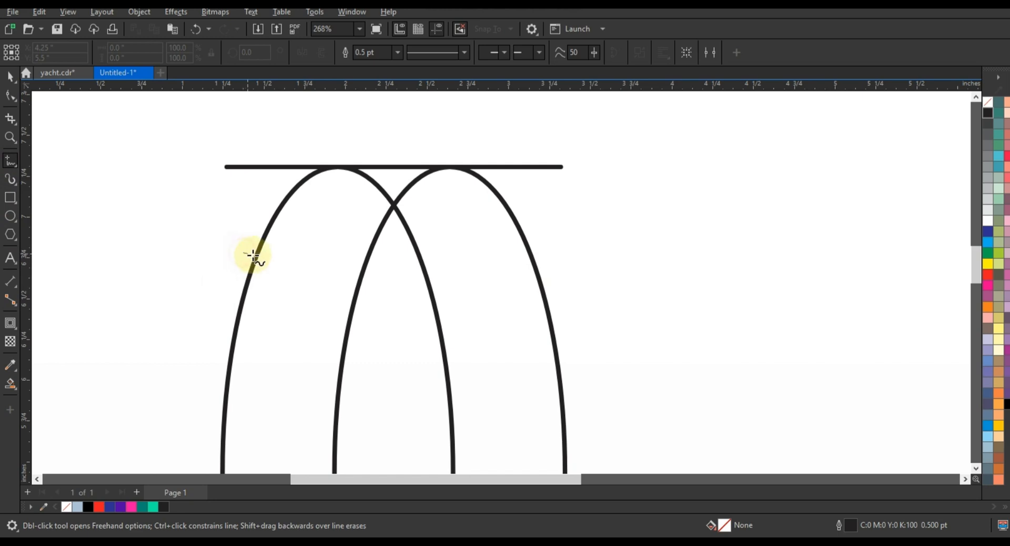
left_click_drag(254, 256, 265, 267)
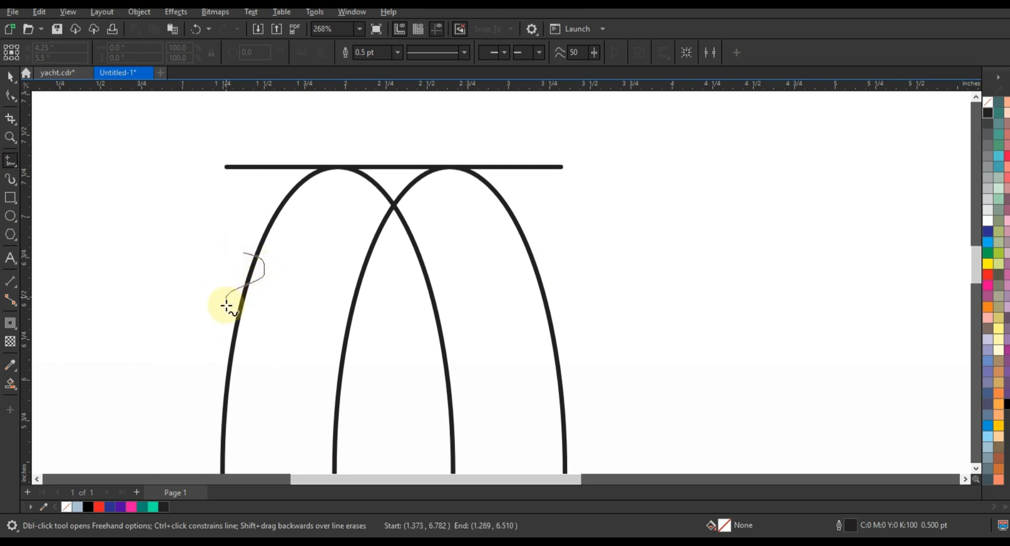
mouse_move(227, 306)
left_mouse_down()
mouse_move(261, 314)
mouse_move(576, 310)
mouse_move(603, 320)
mouse_move(603, 332)
mouse_move(565, 345)
mouse_move(350, 324)
mouse_move(203, 322)
left_mouse_up()
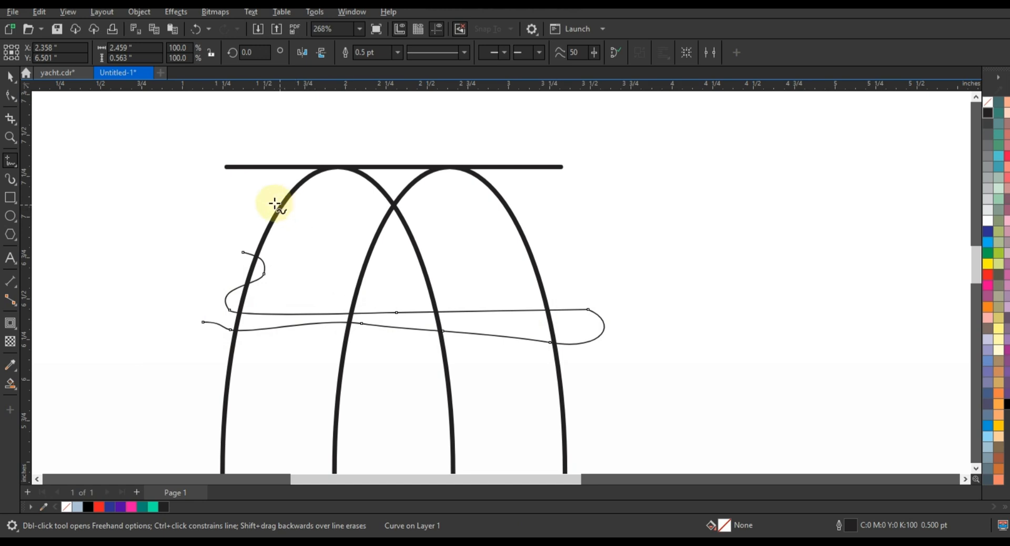
Step: Draw two freehand wavy curves, about 1.54 by 0.32 and 0.41 by 0.21 inches, across the first ellipse's outer edge below the long loop
key("F3")
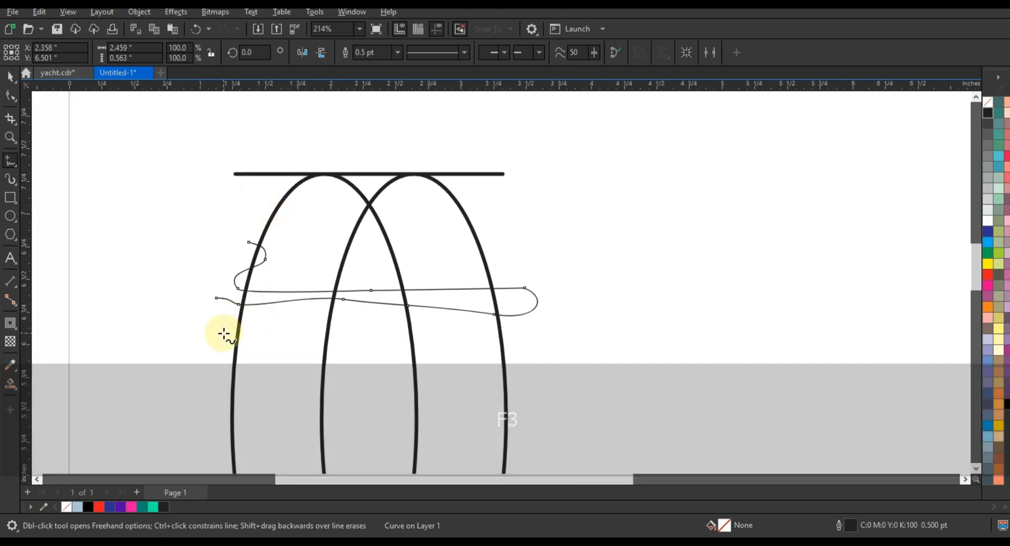
mouse_move(224, 333)
left_mouse_down()
mouse_move(259, 325)
mouse_move(269, 336)
mouse_move(399, 338)
left_mouse_up()
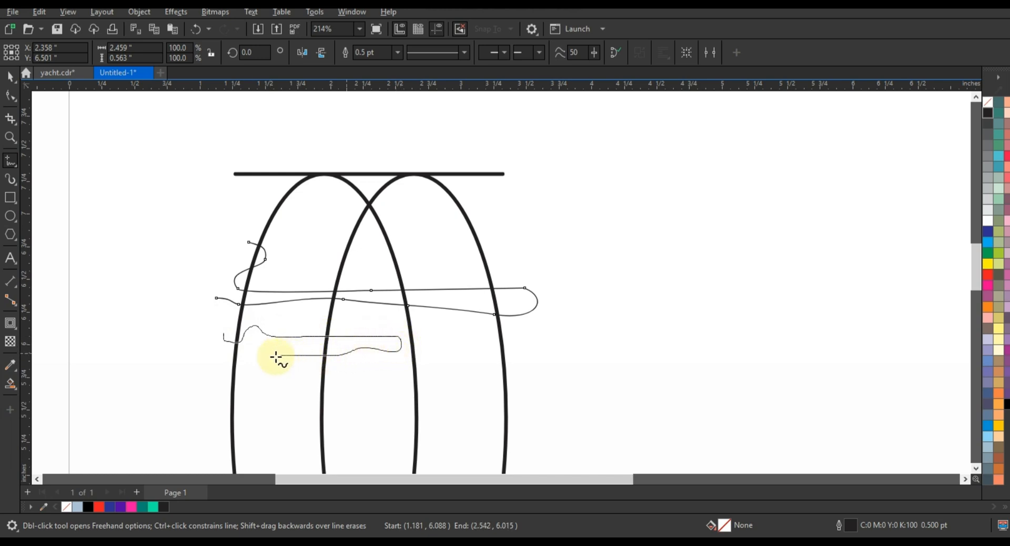
left_click_drag(245, 366, 202, 355)
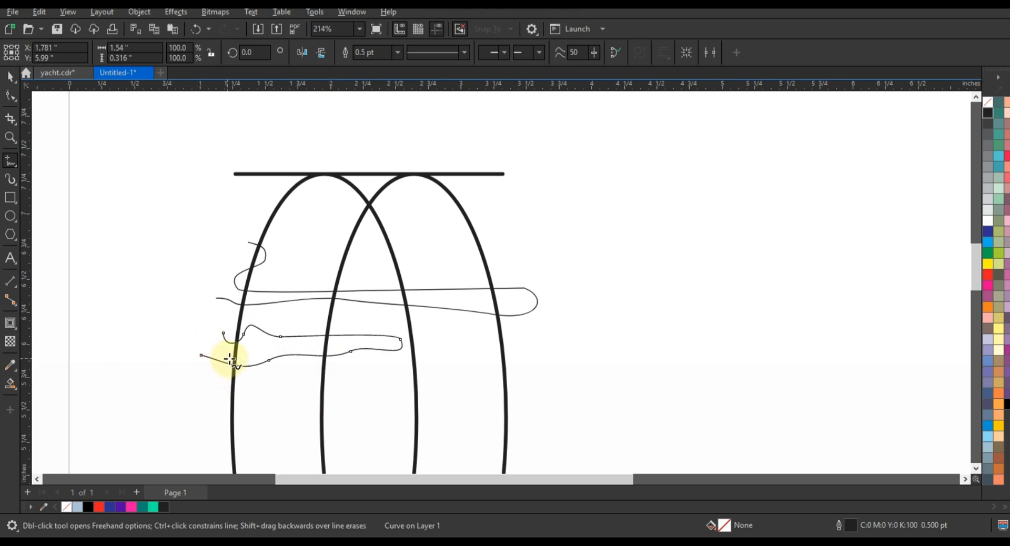
mouse_move(228, 368)
left_mouse_down()
mouse_move(257, 381)
mouse_move(204, 395)
left_mouse_up()
Step: Draw a freehand loop, about 0.84 by 0.41 inches, across the second ellipse's inner edge above mid-height
key("F3")
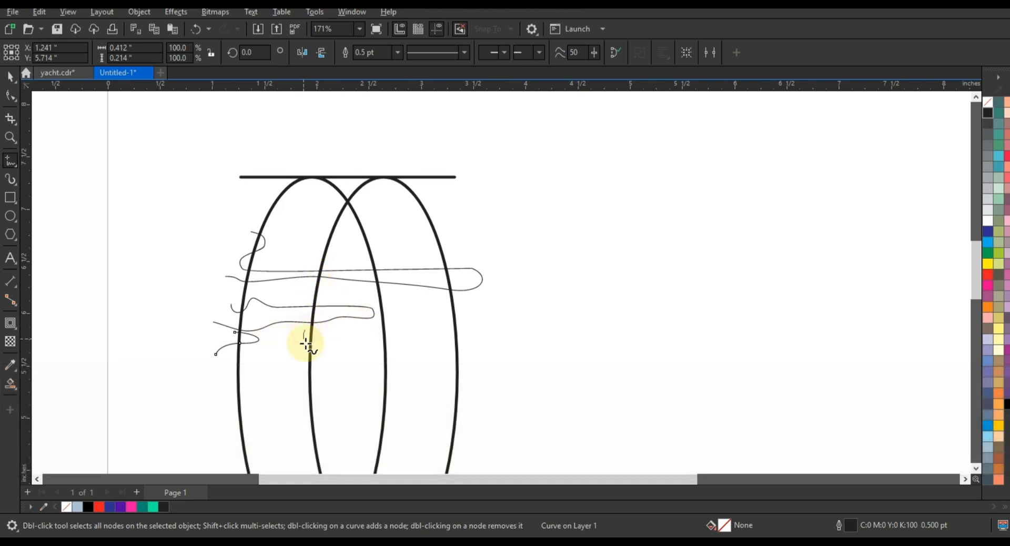
left_click_drag(306, 344, 374, 354)
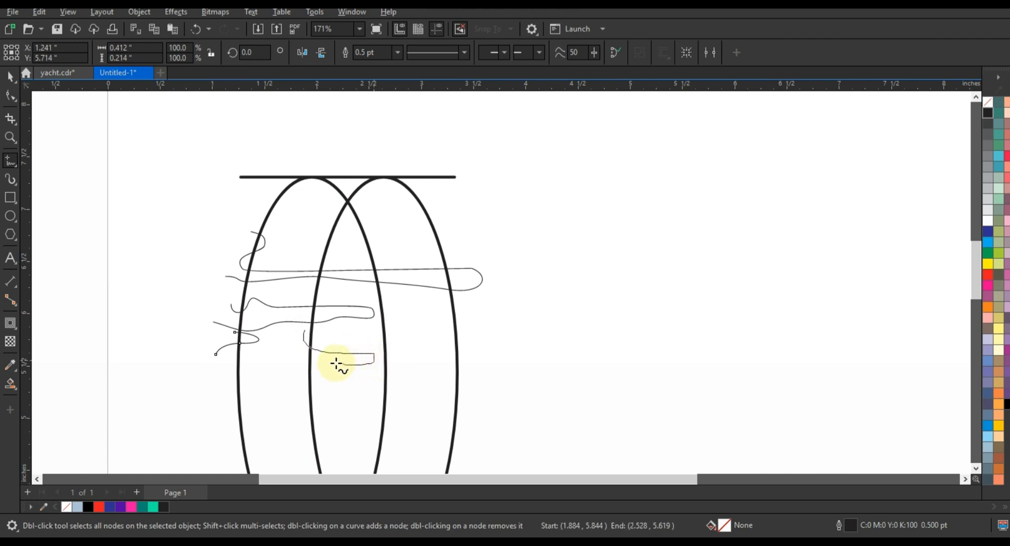
left_click_drag(313, 370, 285, 372)
Step: Draw freehand wavy curves of about 0.91 by 0.33 inches over the lower ellipse crossing and 0.62 by 0.62 inches over the lower outer edge
key("F3")
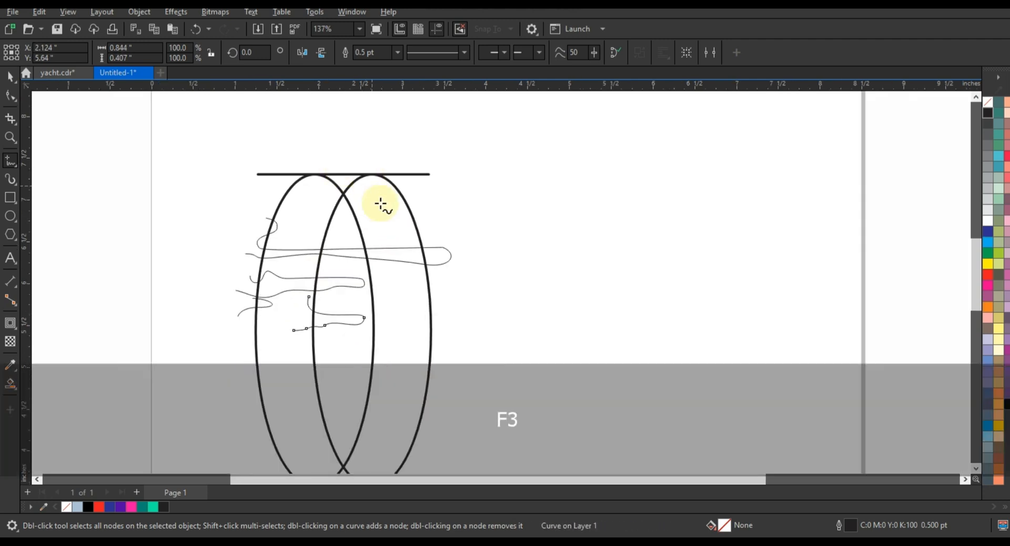
left_click(18, 138)
mouse_move(151, 148)
left_mouse_down()
mouse_move(503, 442)
mouse_move(486, 434)
left_mouse_up()
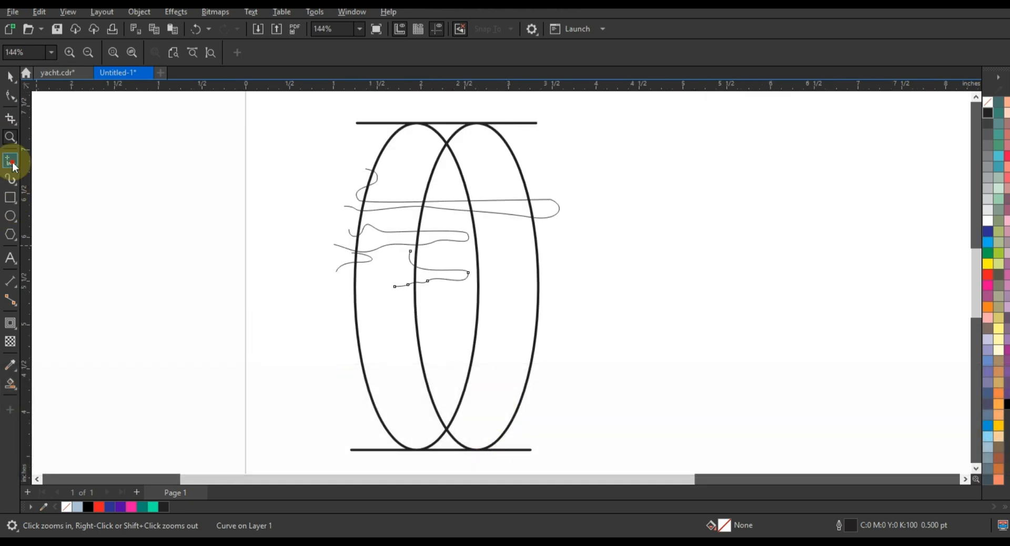
left_click(10, 161)
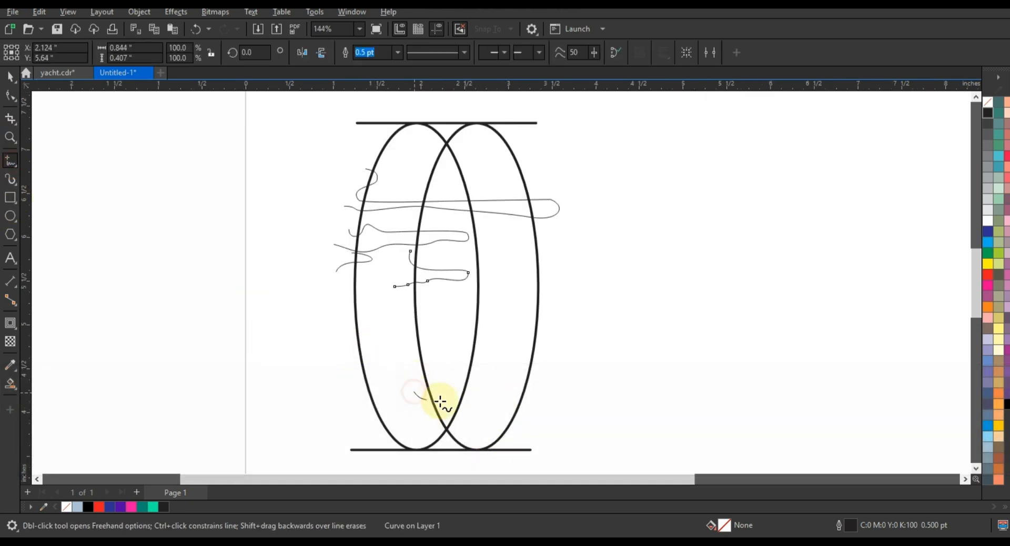
mouse_move(440, 401)
left_mouse_down()
mouse_move(490, 416)
mouse_move(410, 408)
left_mouse_up()
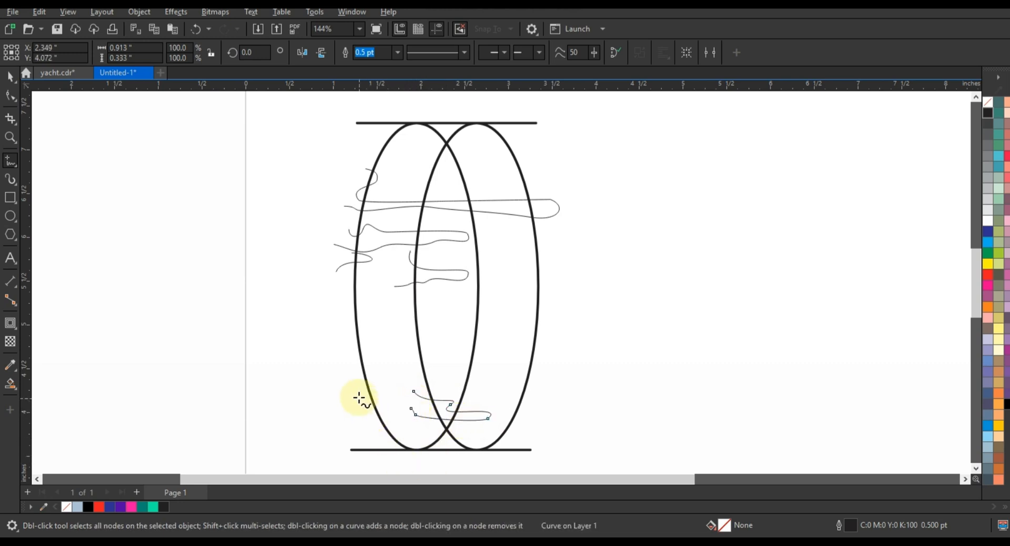
mouse_move(351, 369)
left_mouse_down()
mouse_move(371, 392)
mouse_move(337, 417)
left_mouse_up()
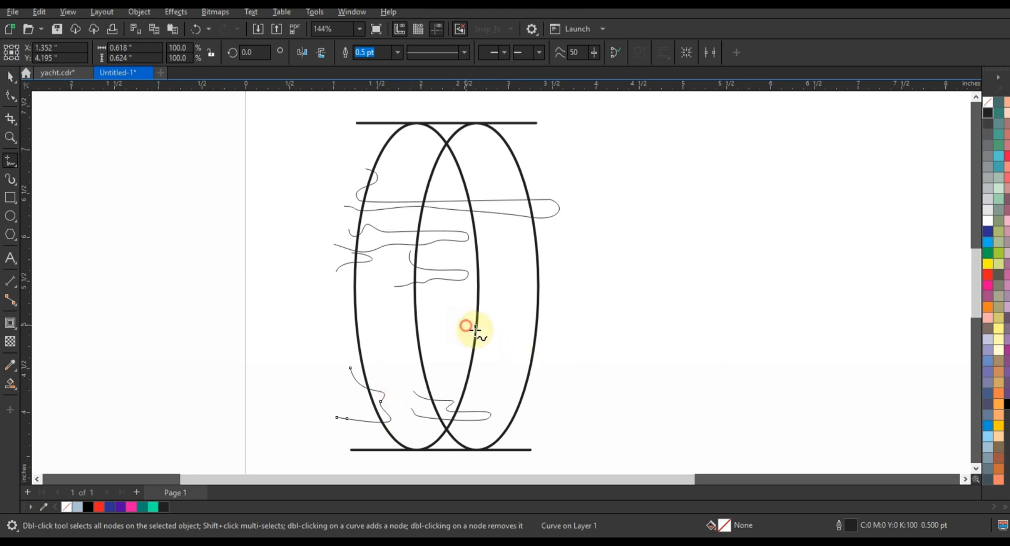
Step: Draw three freehand wavy curves around mid-height, one across the first ellipse's inner edge and two across the second ellipse's outer edge
mouse_move(467, 327)
left_mouse_down()
mouse_move(501, 349)
mouse_move(448, 350)
left_mouse_up()
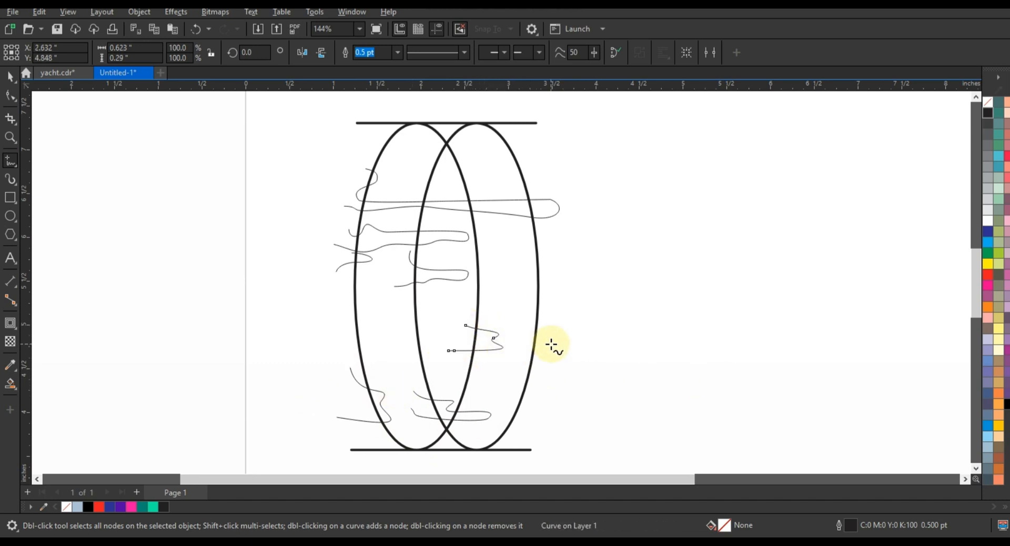
mouse_move(526, 322)
left_mouse_down()
mouse_move(592, 338)
mouse_move(520, 348)
left_mouse_up()
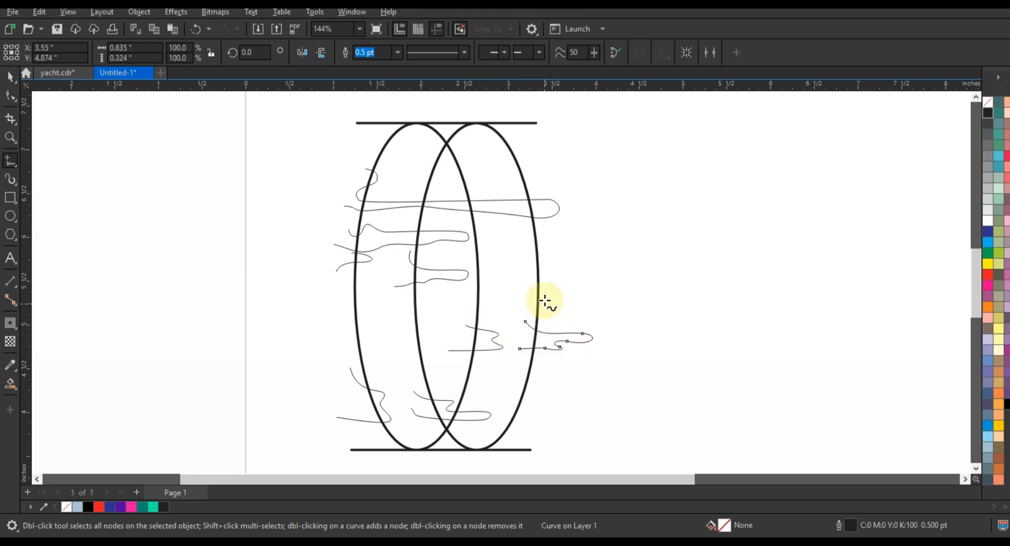
mouse_move(534, 271)
left_mouse_down()
mouse_move(566, 287)
mouse_move(521, 292)
left_mouse_up()
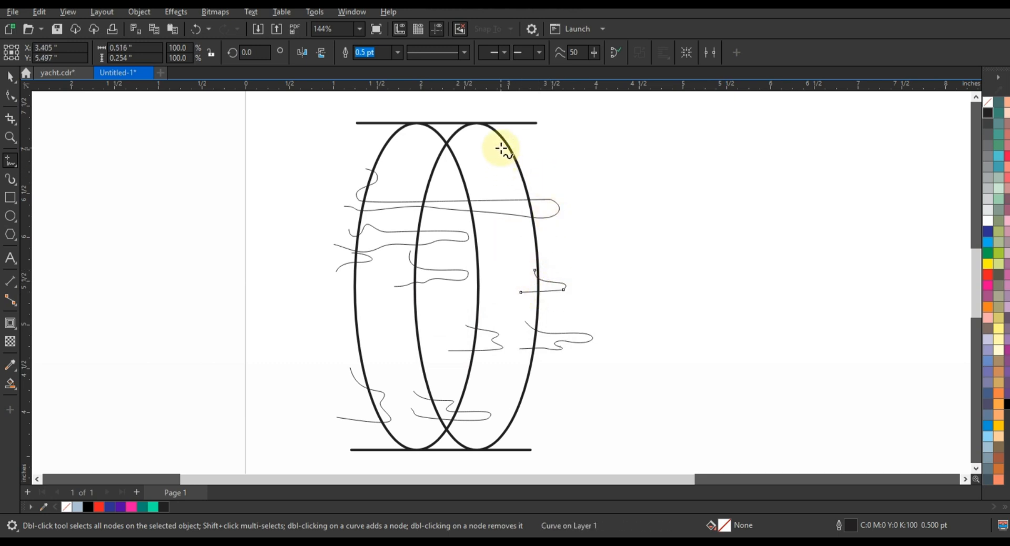
Step: Add freehand curves of about 0.39 by 0.22 inches on the second ellipse's upper outer edge and 0.44 by 0.57 inches on the first's inner edge
mouse_move(501, 149)
left_mouse_down()
mouse_move(535, 162)
mouse_move(502, 167)
left_mouse_up()
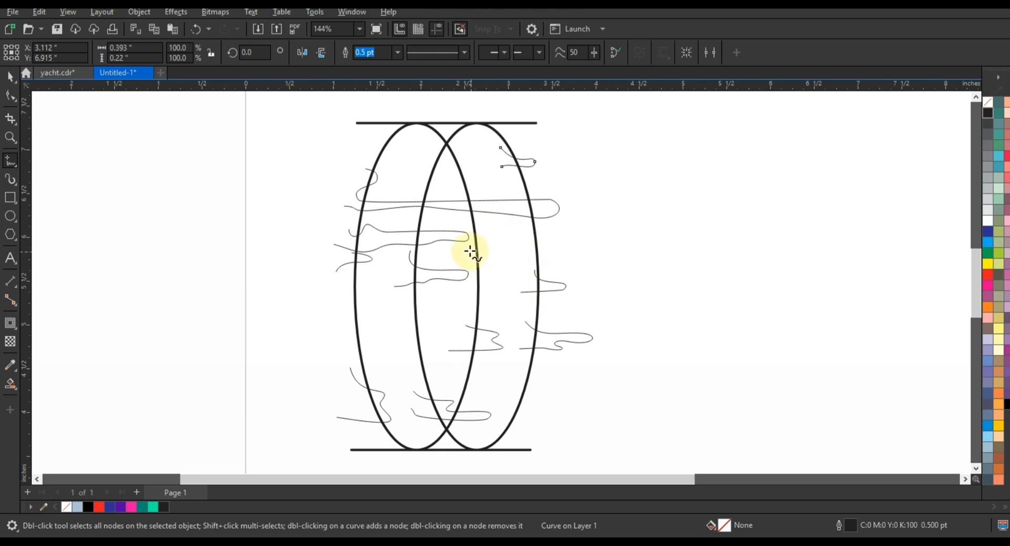
mouse_move(468, 250)
left_mouse_down()
mouse_move(494, 259)
mouse_move(473, 266)
mouse_move(498, 275)
mouse_move(462, 299)
left_mouse_up()
left_click(10, 77)
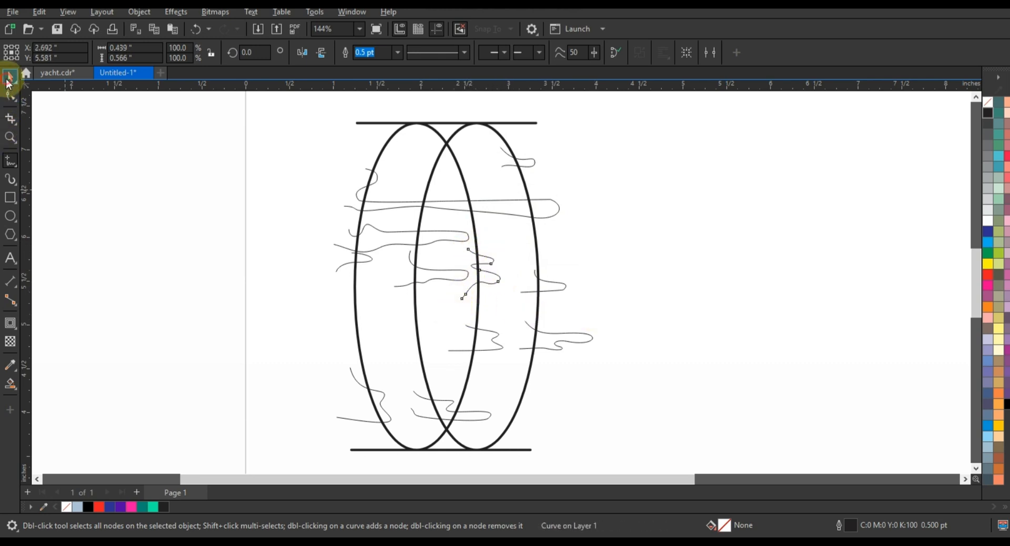
left_click(156, 224)
Step: Smart Fill the first ellipse's lower band, the lower drip and the enclosed wavy strip above the band with the light grey-blue colour
left_click(9, 387)
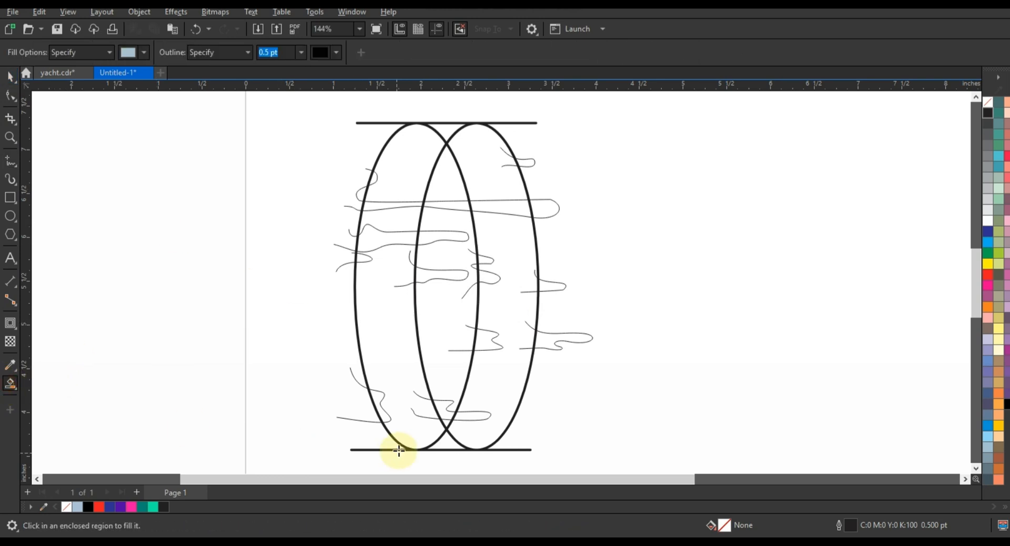
left_click(418, 431)
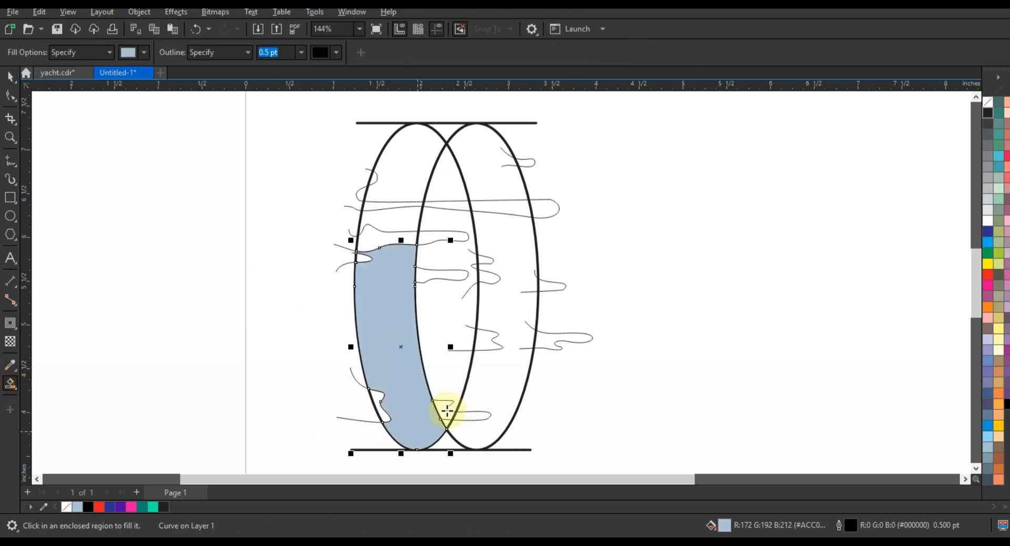
left_click(462, 418)
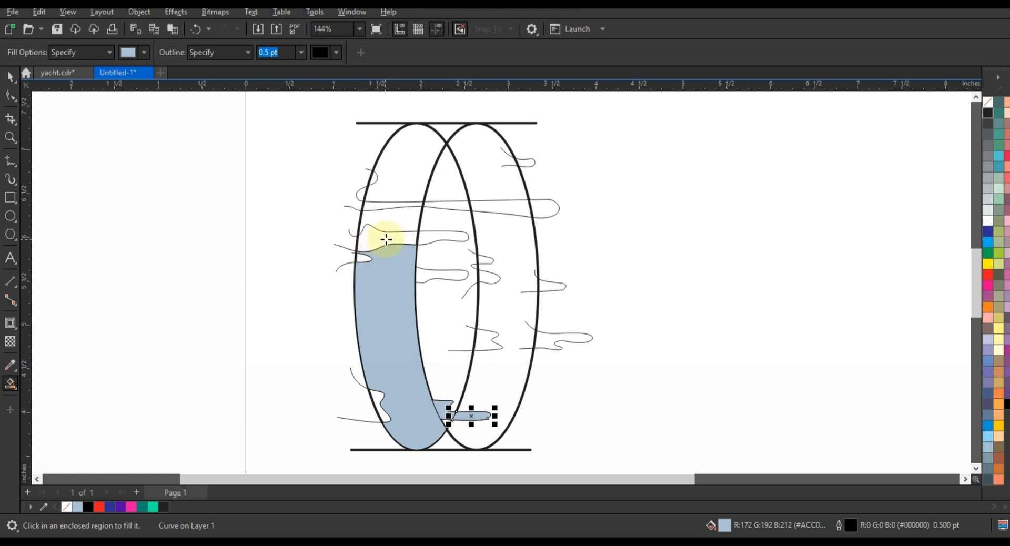
left_click(405, 236)
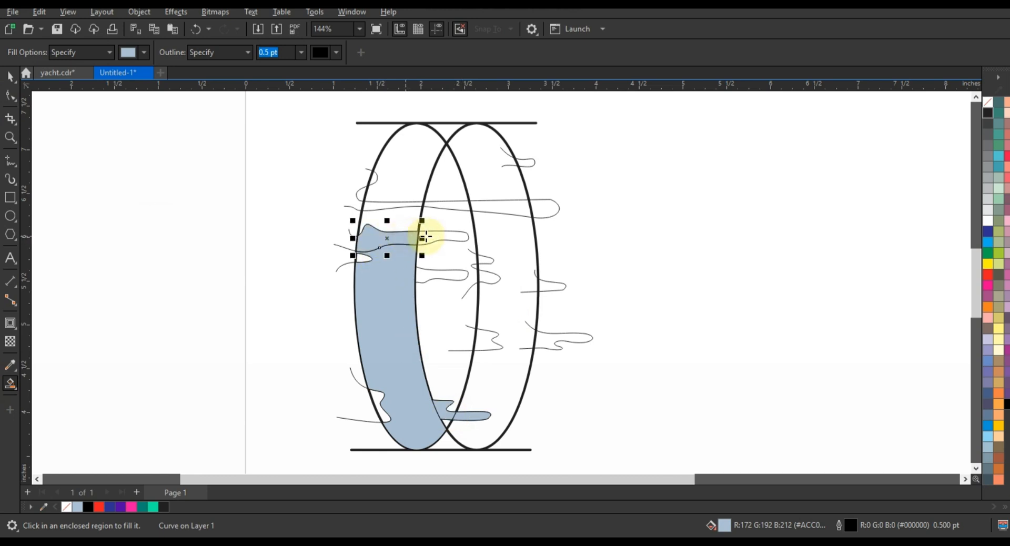
left_click(431, 235)
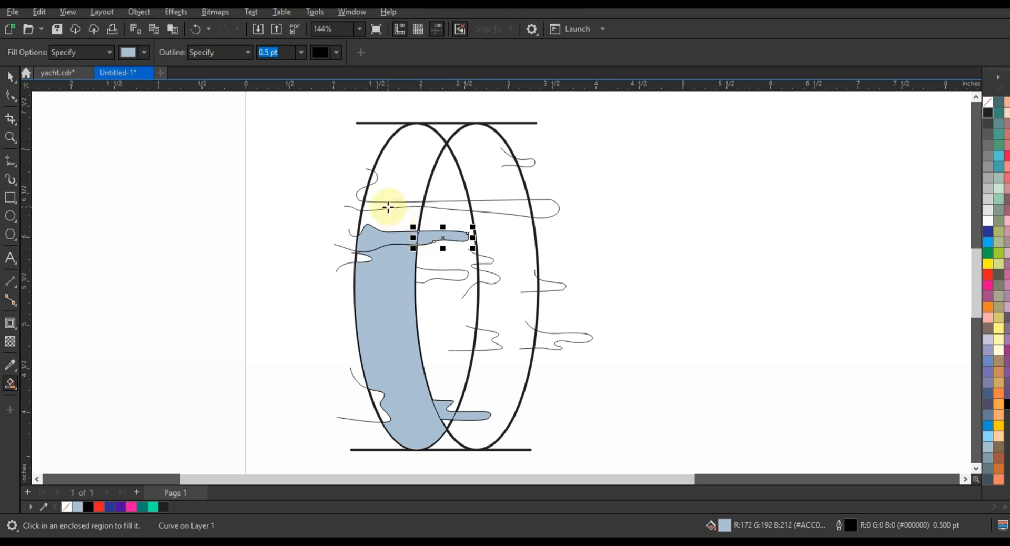
Step: Smart Fill the long upper loop's segments and tip, the first ellipse's upper band and the wedge below the upper line in grey-blue
left_click(388, 206)
left_click(442, 206)
left_click(507, 206)
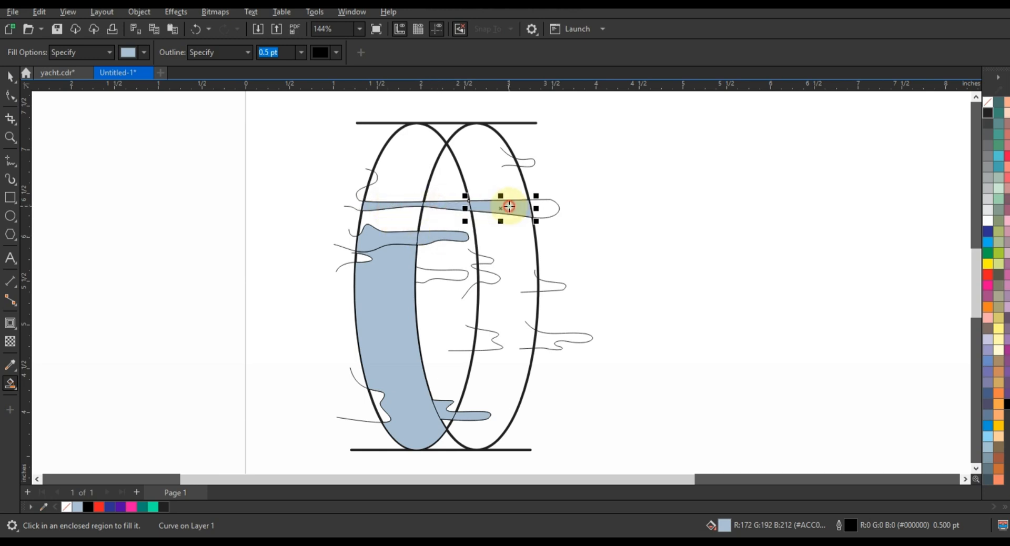
left_click(415, 182)
left_click(447, 129)
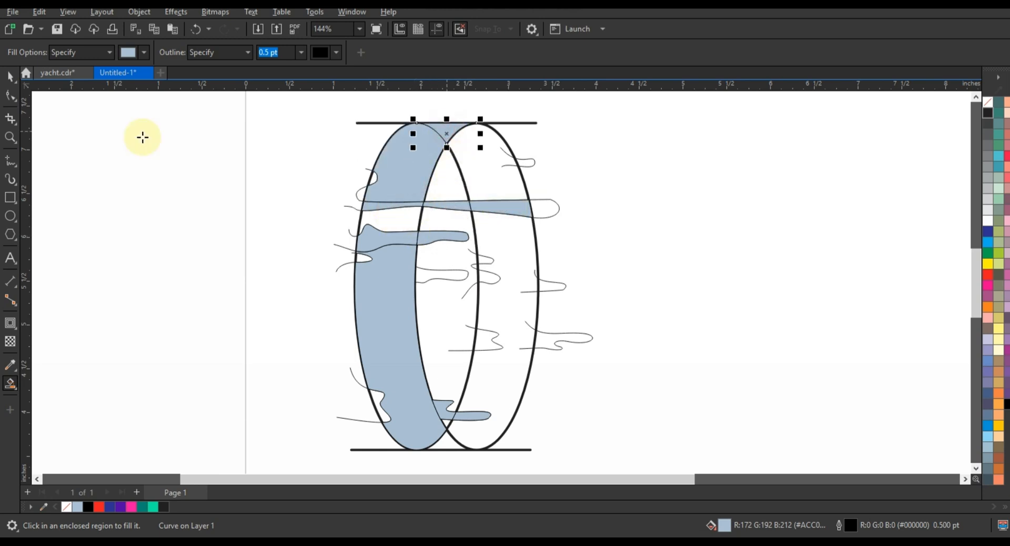
left_click(542, 212)
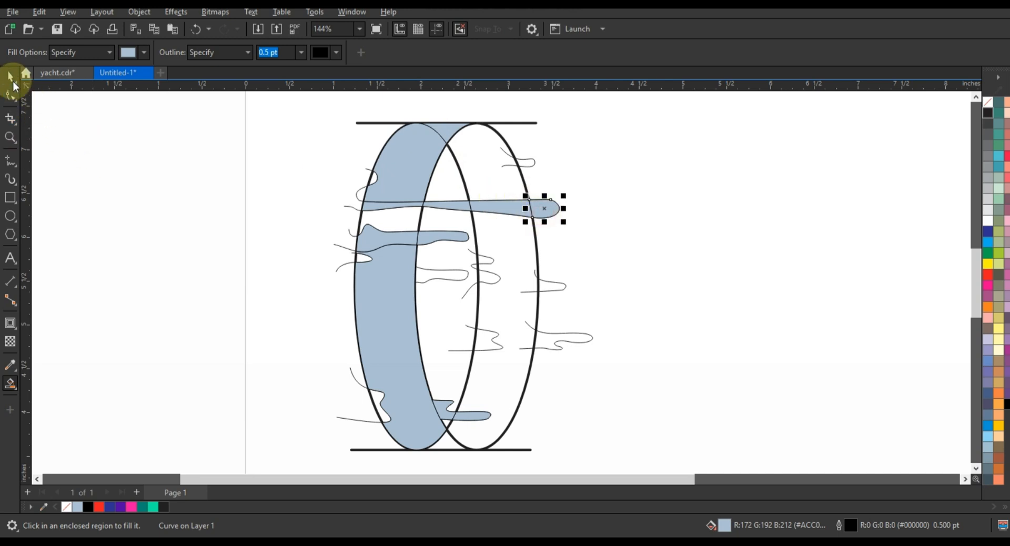
Step: Select all the grey-blue pieces filled so far, including the bands, loop segments and drips, and weld them into a single shape
left_click(10, 77)
left_click(128, 173)
left_click(530, 207)
left_click(501, 207, "shift")
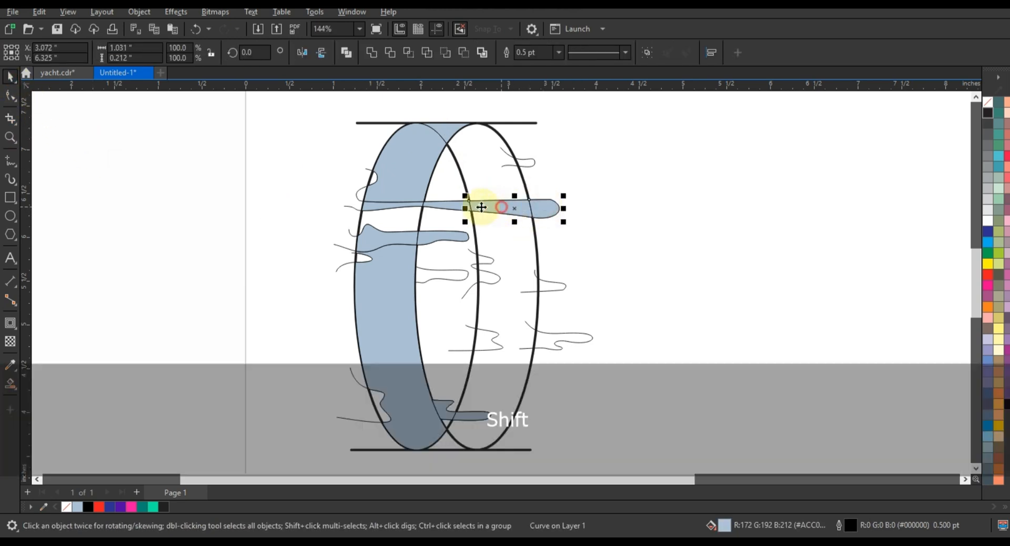
left_click(453, 208, "shift")
left_click(403, 176, "shift")
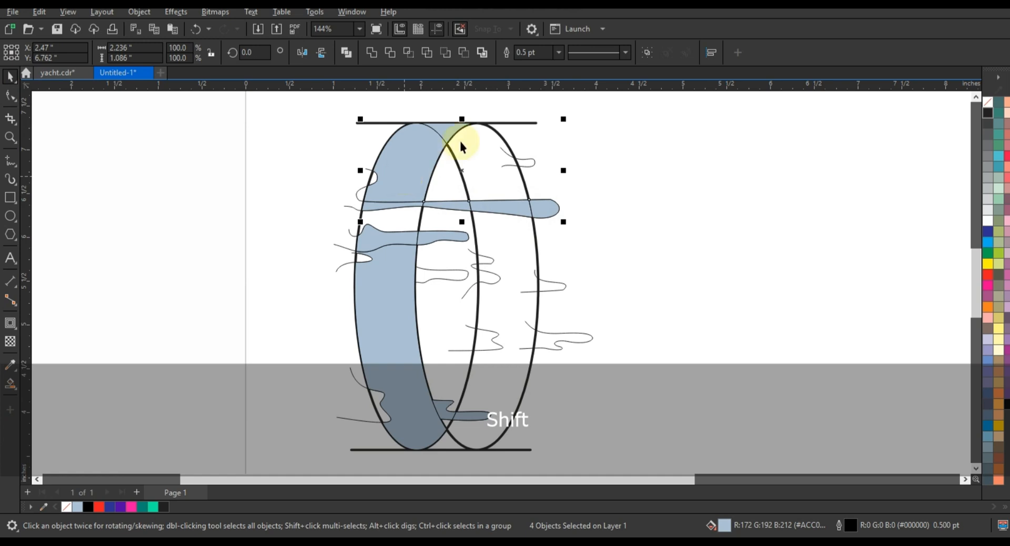
left_click(371, 213, "shift")
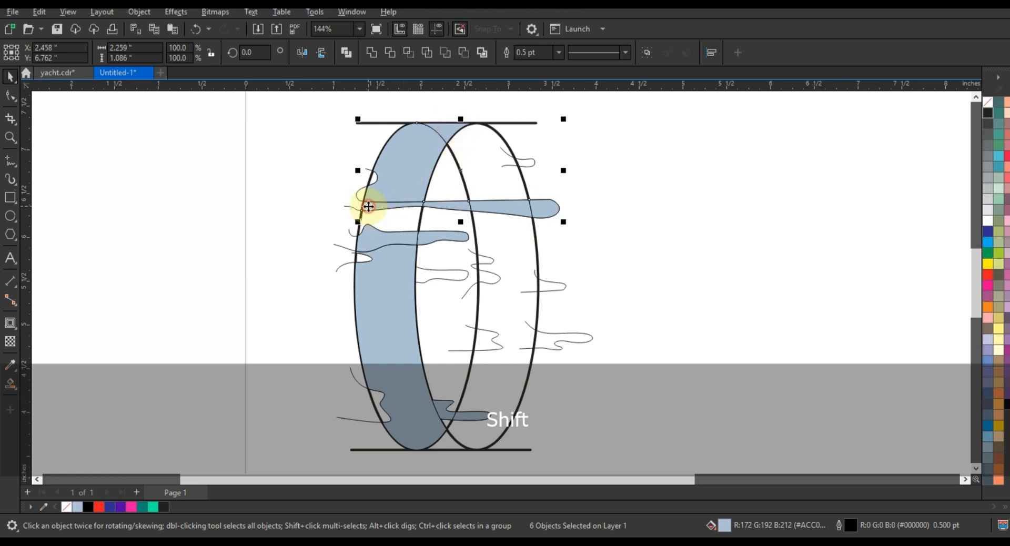
left_click(374, 240, "shift")
left_click(420, 389, "shift")
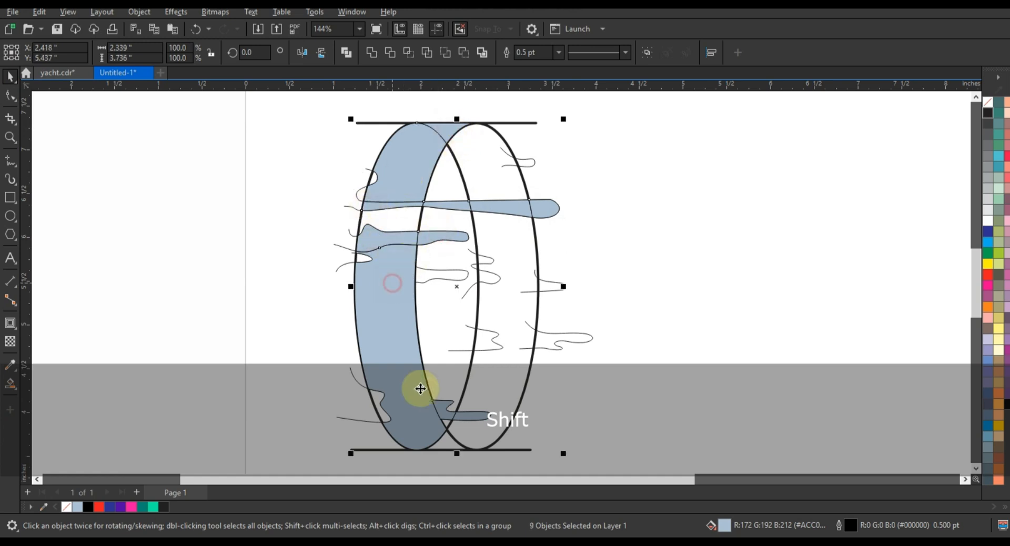
left_click(447, 418, "shift")
left_click(466, 418, "shift")
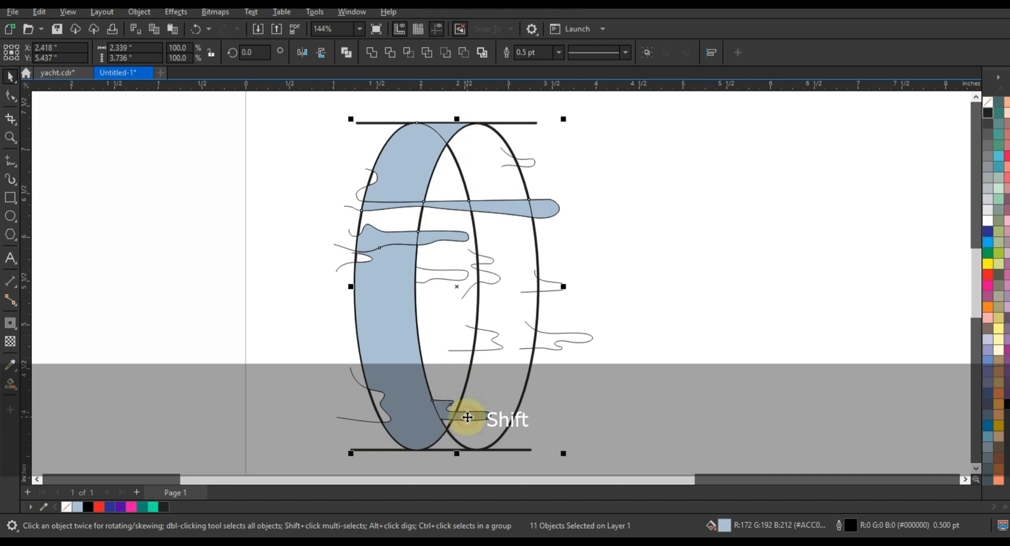
left_click(374, 57)
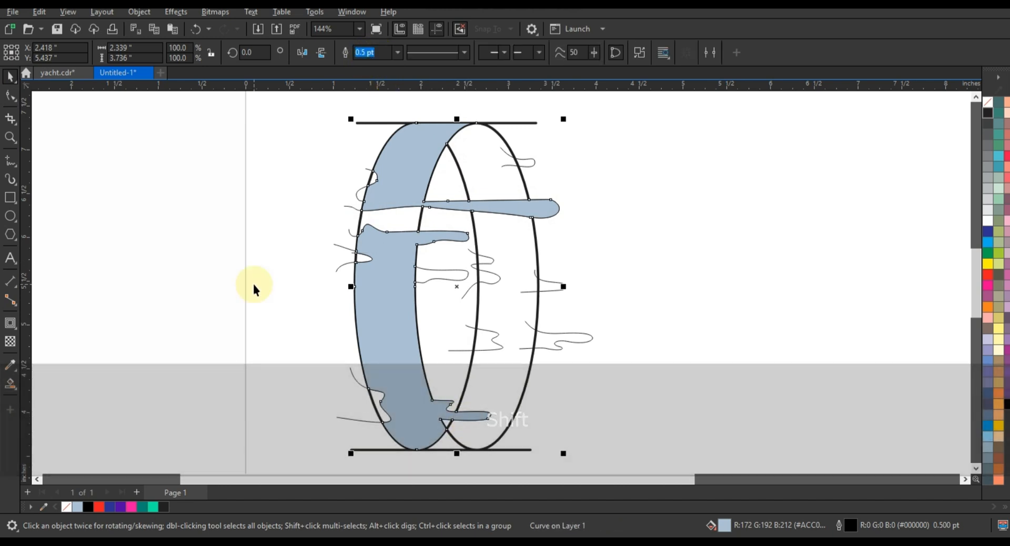
left_click(255, 286)
Step: Smart Fill the wedge between the two ellipses above the lower line and weld it to the grey-blue shape
left_click(10, 387)
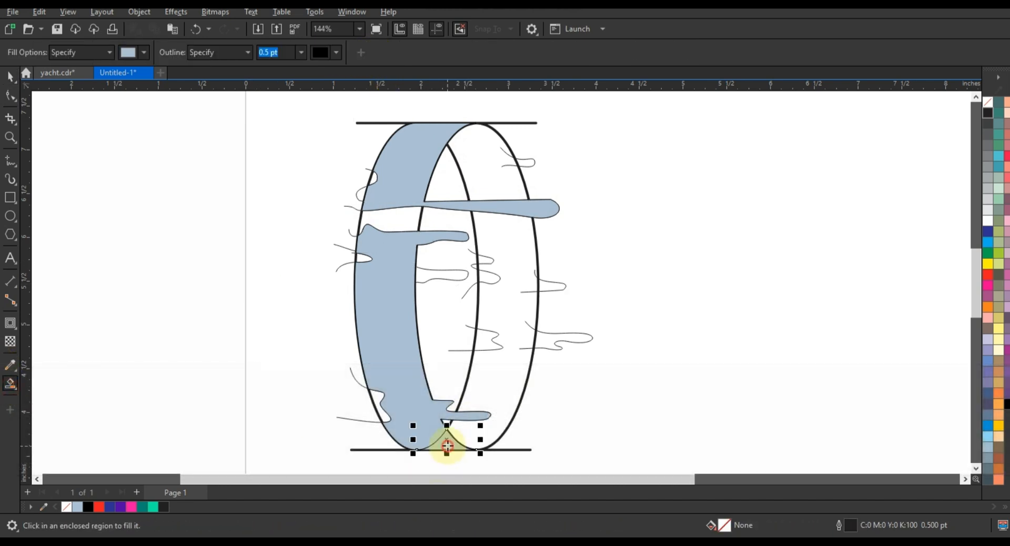
left_click(7, 83)
left_click(393, 369, "shift")
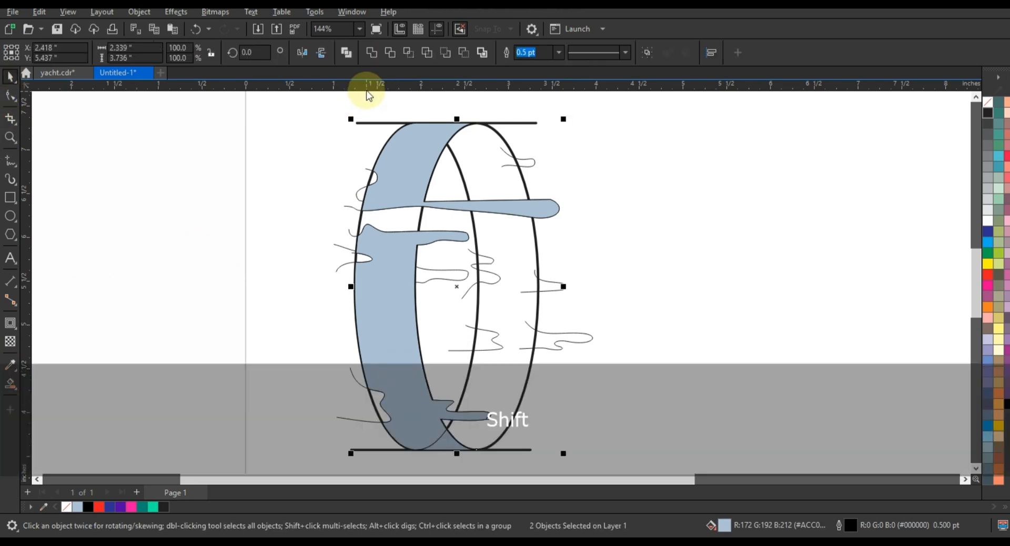
left_click(267, 260)
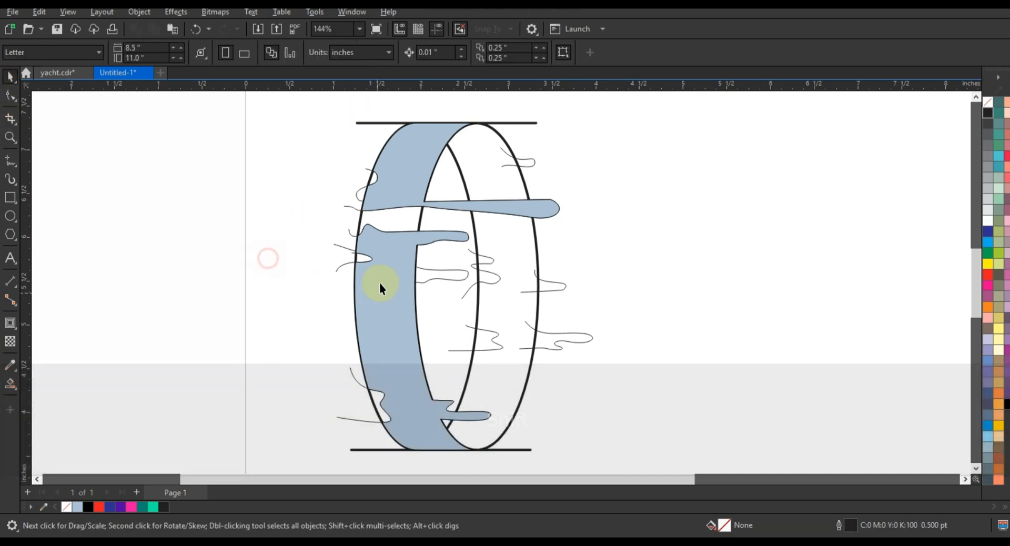
Step: Recolour the welded shape with a fountain fill running from purple (#5107A2) at the lower end to pink at the upper end
left_click(380, 285)
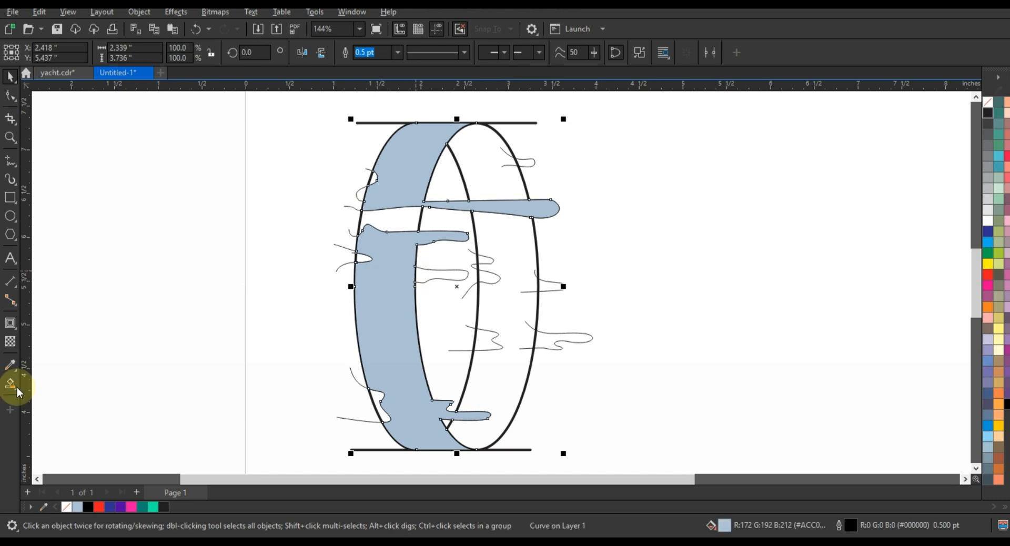
left_click(119, 507)
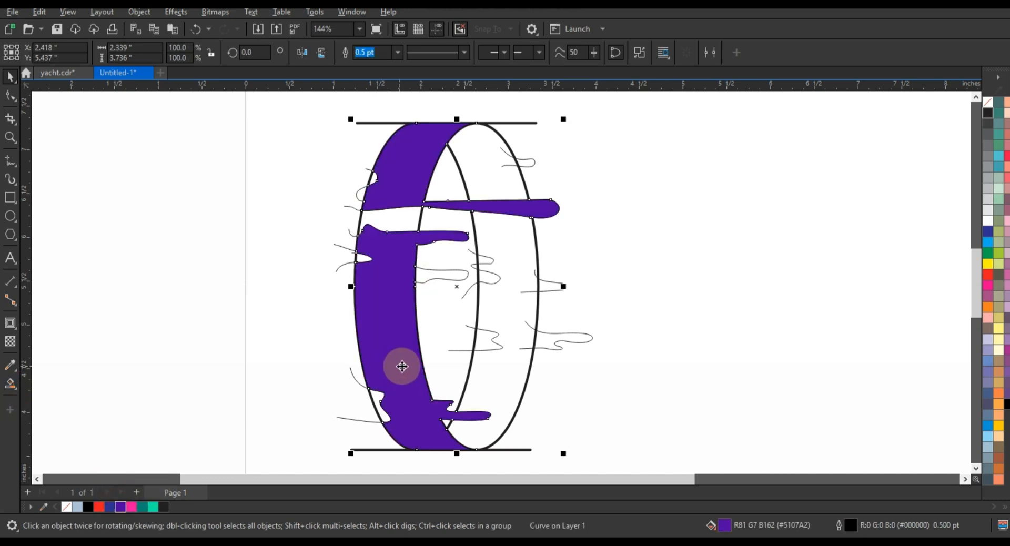
left_click_drag(399, 407, 355, 373)
left_click_drag(415, 207, 438, 146)
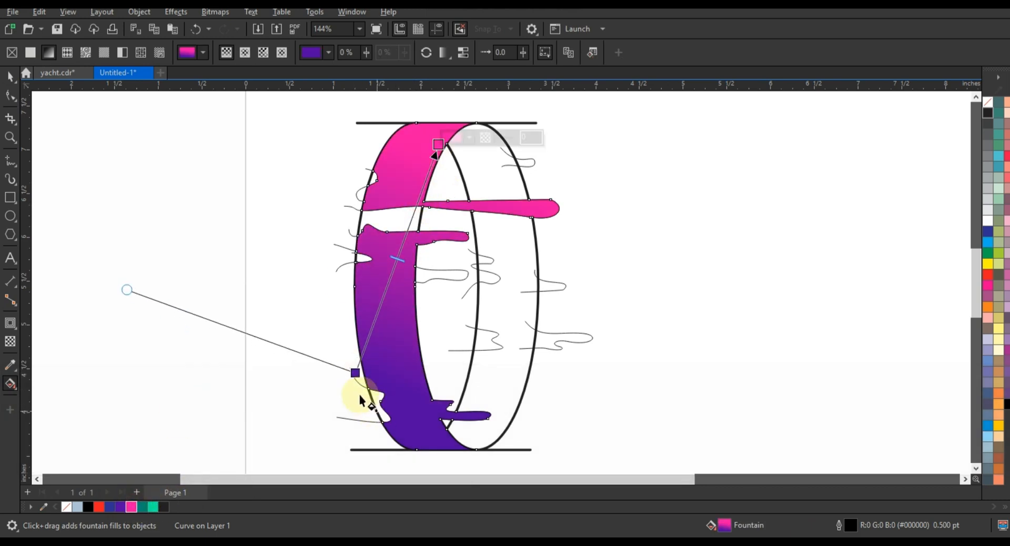
left_click_drag(354, 373, 350, 392)
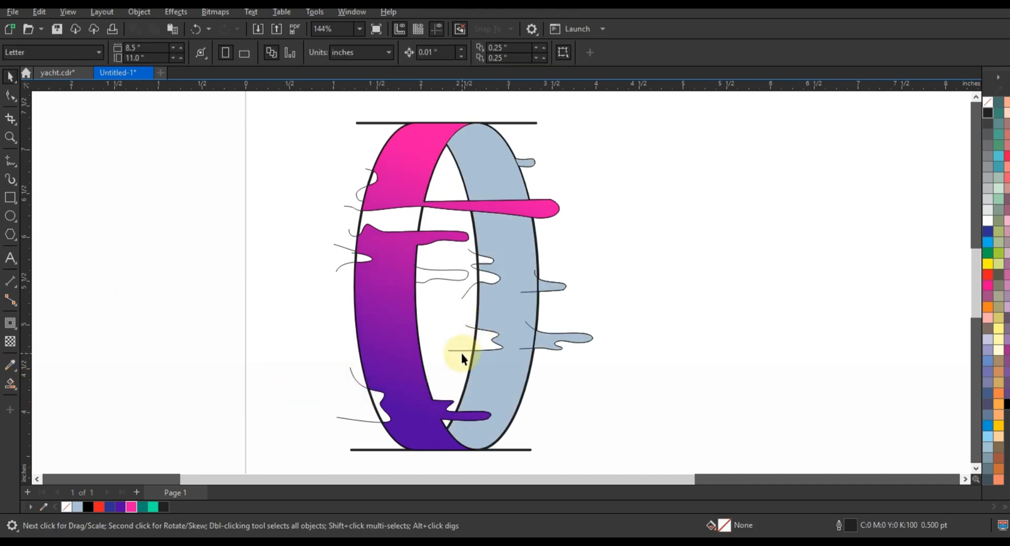
Step: Delete the leftover freehand curves across the second ellipse's inner edge and around mid-height on the first ellipse's outer edge
left_click(461, 352)
key("Delete")
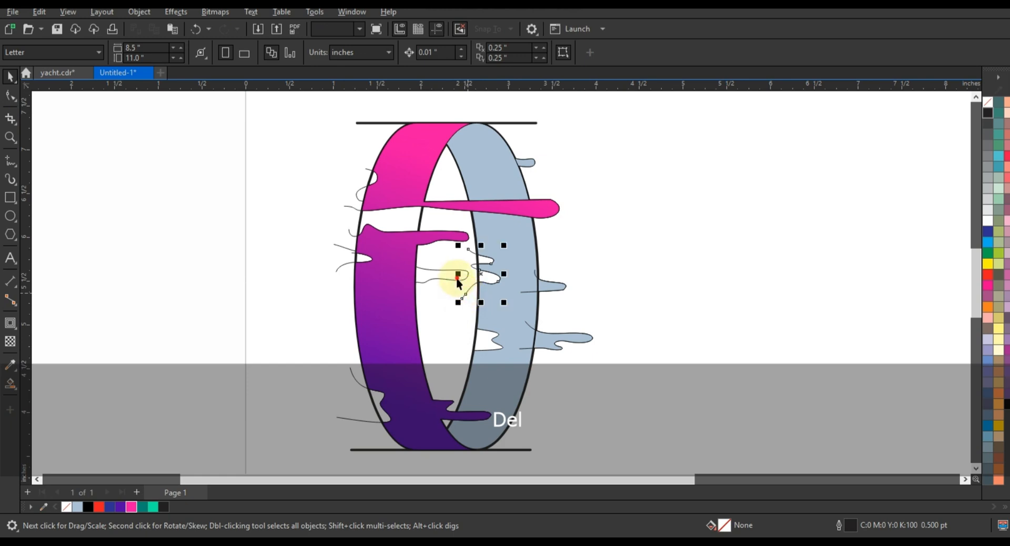
key("Delete")
left_click(340, 250)
key("Delete")
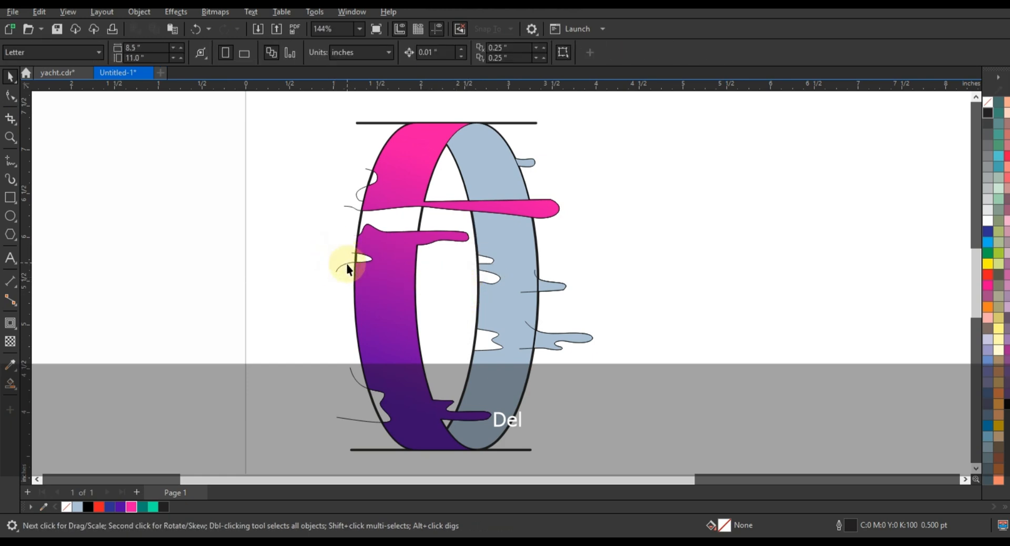
left_click(348, 264)
key("Delete")
Step: Delete the remaining construction lines around the purple-pink shape, including the long loop and the curve on its lower outer edge
left_click(353, 210)
key("Delete")
left_click(366, 136)
key("Delete")
left_click(366, 418)
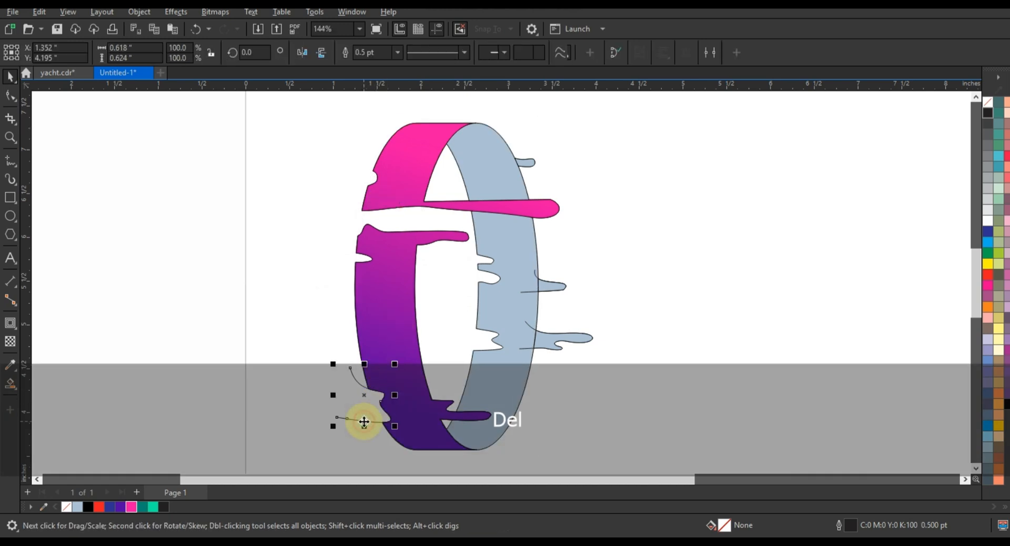
key("Delete")
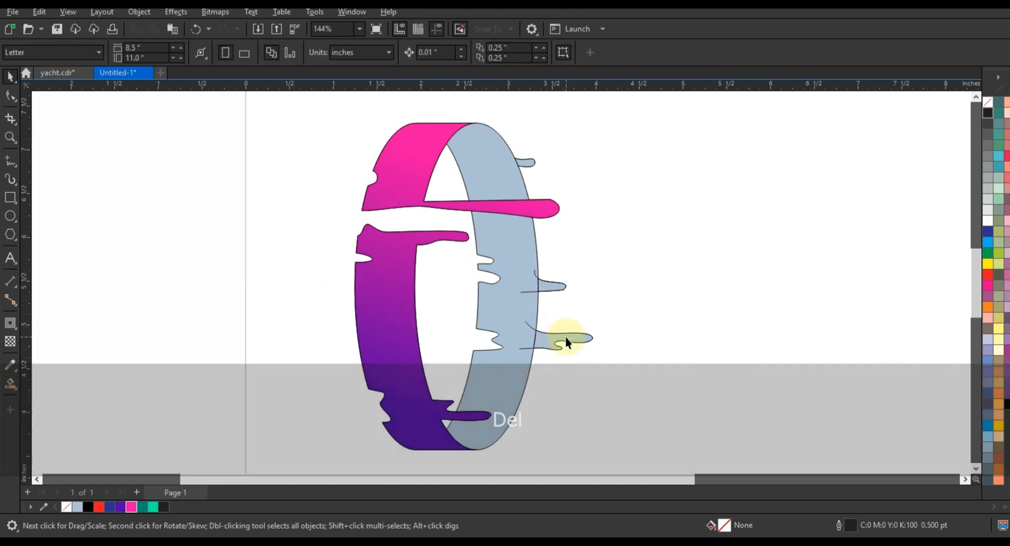
Step: Merge the three outer drips with the second ellipse's grey-blue band and clear away the leftover curves and outline there
left_click(565, 336)
left_click(548, 285, "shift")
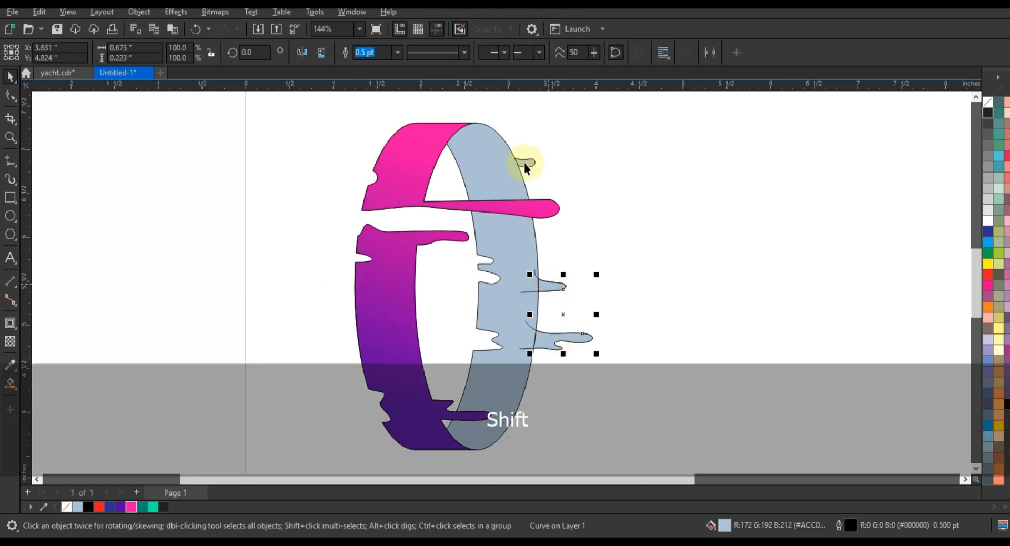
left_click(522, 162, "shift")
key("Delete")
left_click(506, 176)
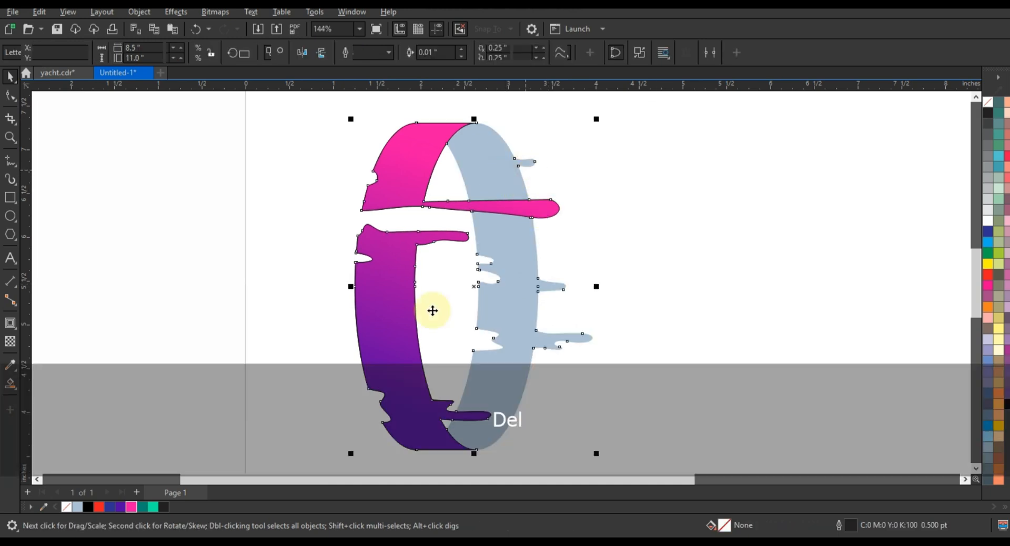
Step: Apply a fountain fill to the grey-blue band, running from dark teal near the top down to bright green near the bottom
left_click(142, 507)
key("g")
left_click_drag(475, 183, 478, 317)
left_click_drag(154, 507, 469, 403)
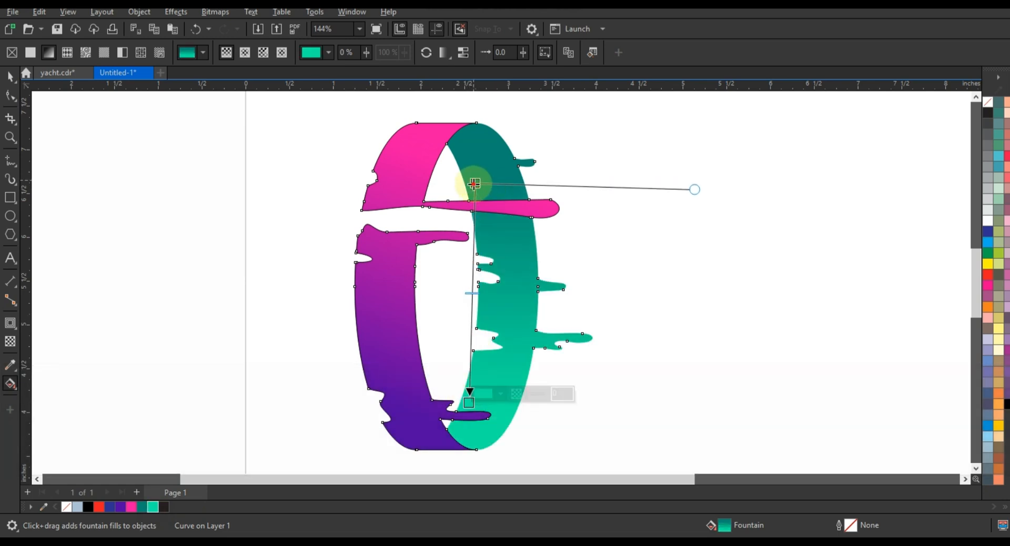
left_click_drag(475, 183, 477, 198)
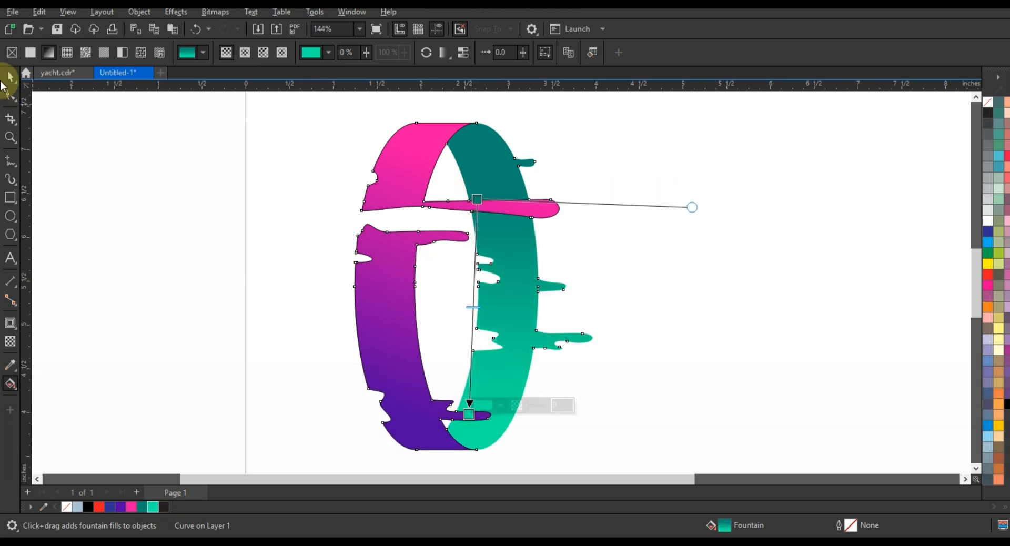
Step: Set the outline colour of all three artwork shapes to none
left_click(10, 77)
key("F3")
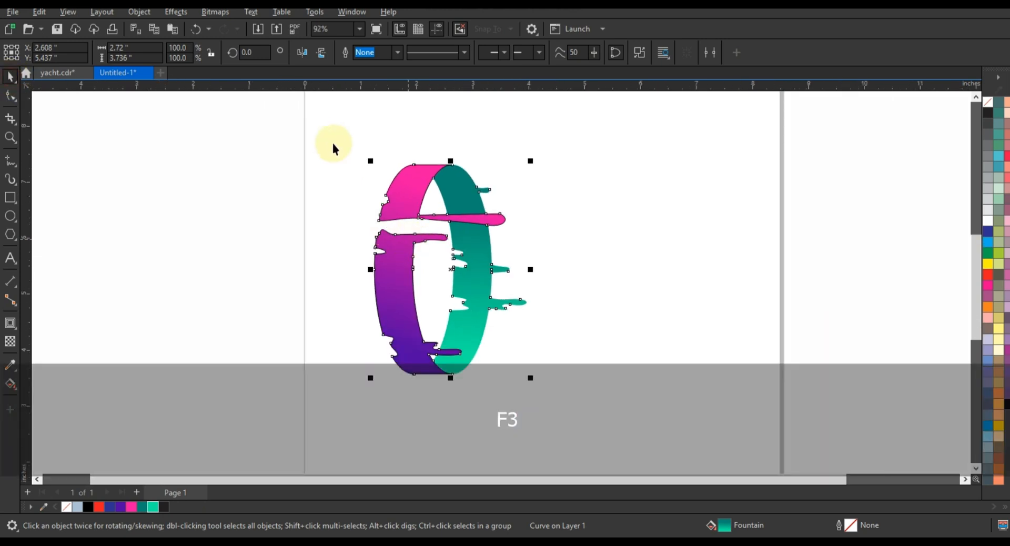
key("Escape")
right_click(985, 105)
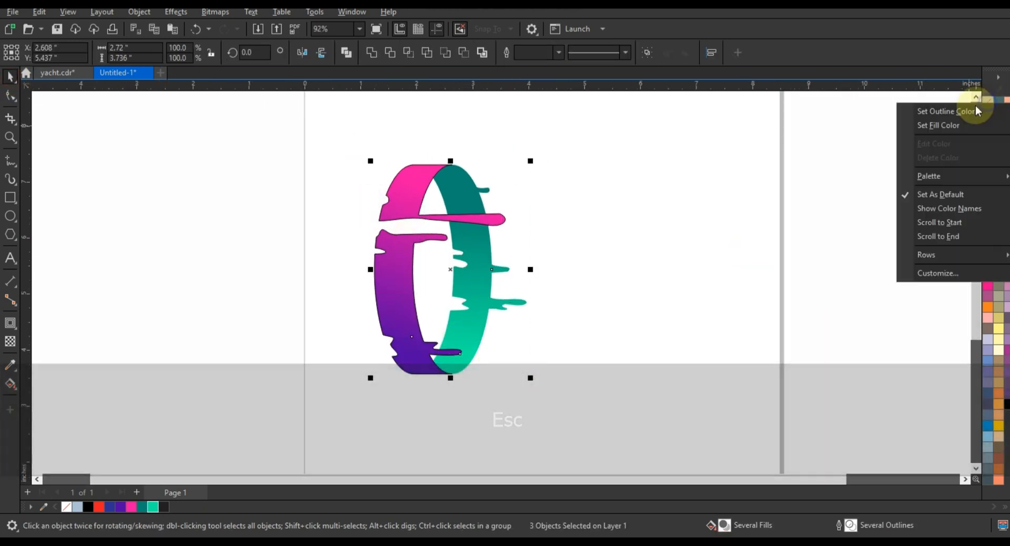
left_click(971, 111)
left_click(559, 241)
Step: Shift the whole artwork slightly up and to the right, and squash it about its centre to about 2.576 inches high
left_click(469, 327)
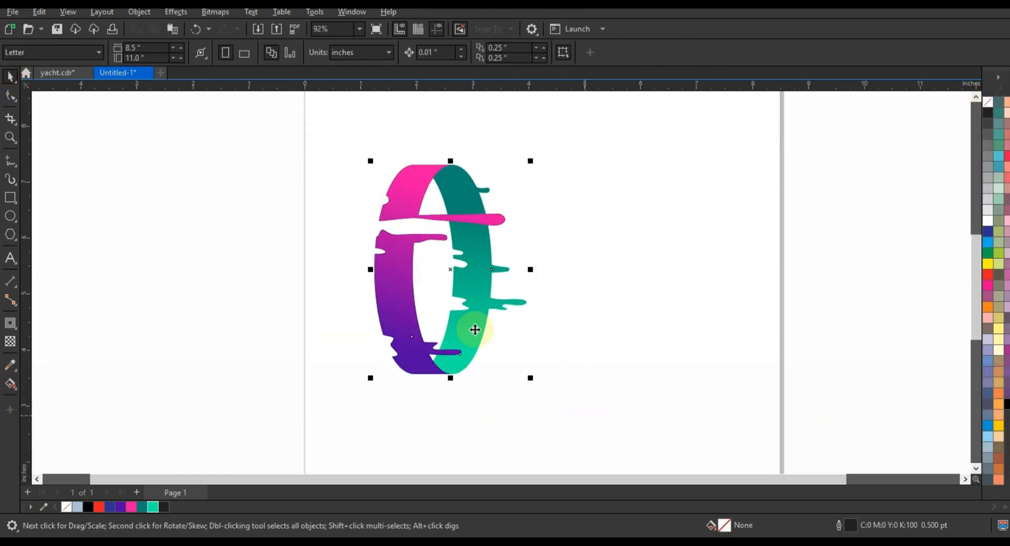
left_click_drag(501, 286, 519, 275)
left_click(657, 299)
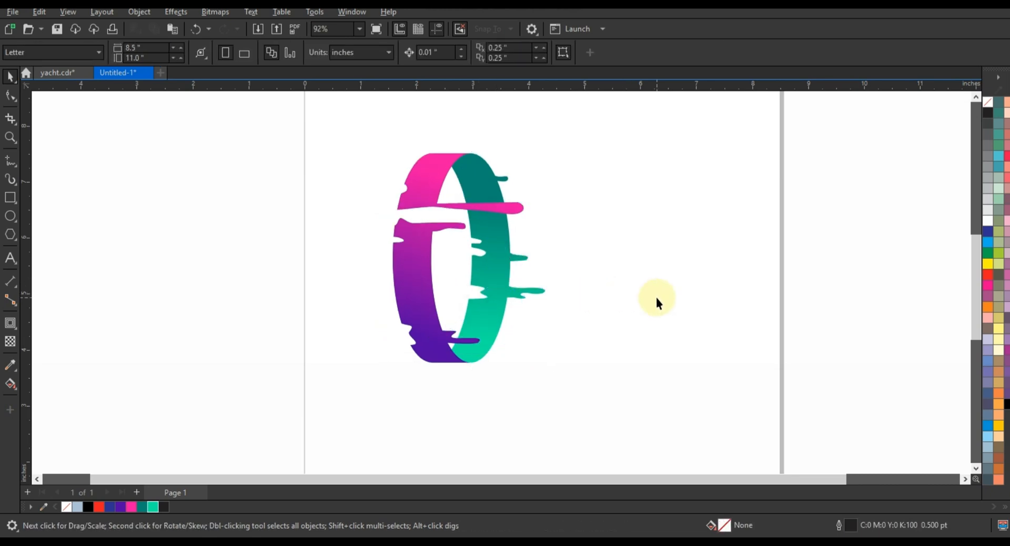
key("F3")
left_click_drag(317, 133, 586, 418)
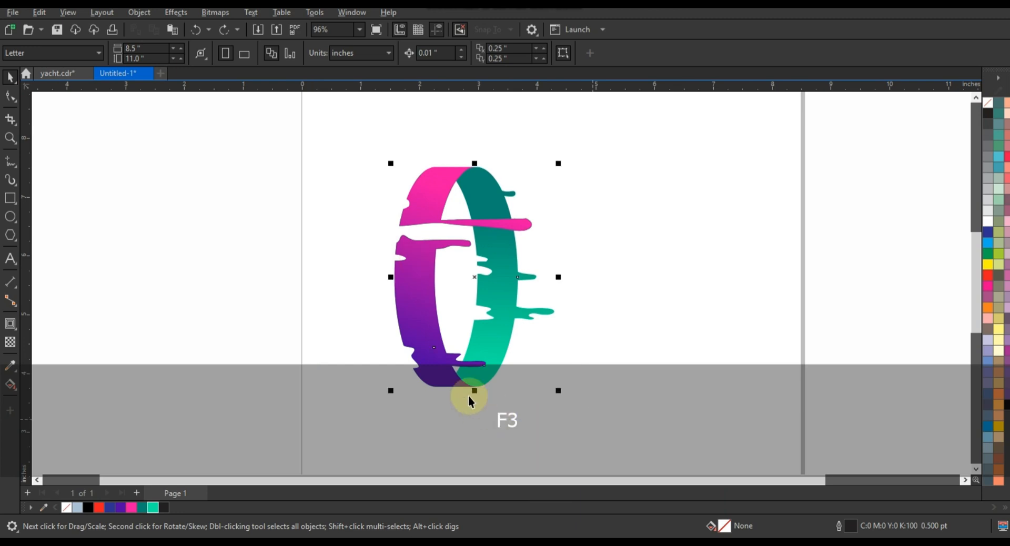
left_click_drag(473, 393, 474, 359)
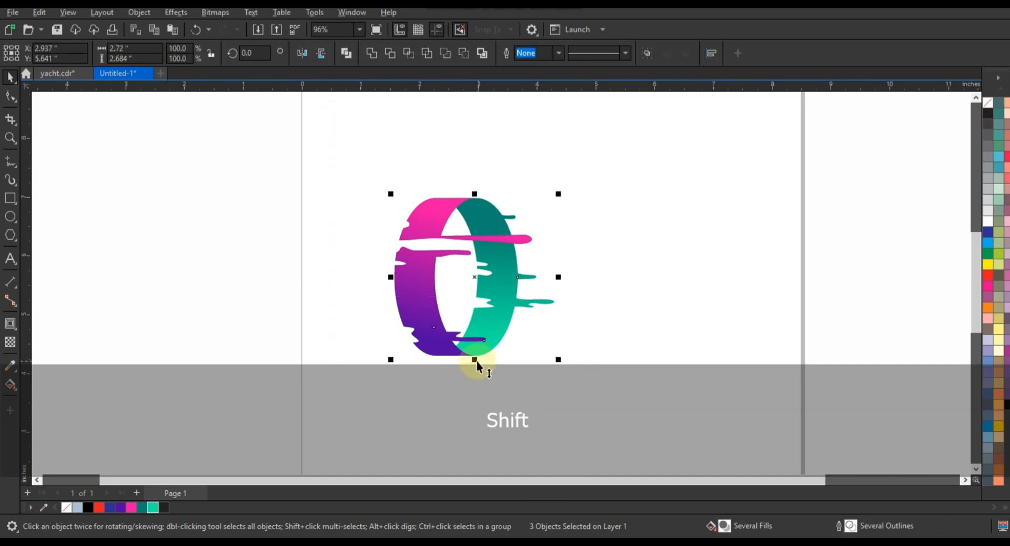
left_click_drag(476, 361, 475, 357)
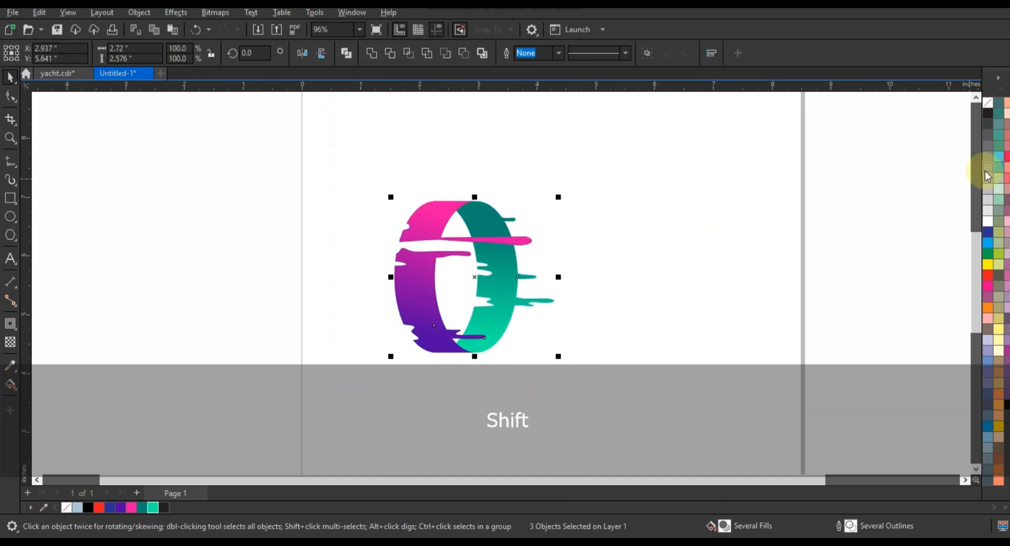
Step: Set the artwork's outline colour to none again and move it to about X 3.444, Y 5.673 inches
right_click(987, 103)
left_click(966, 109)
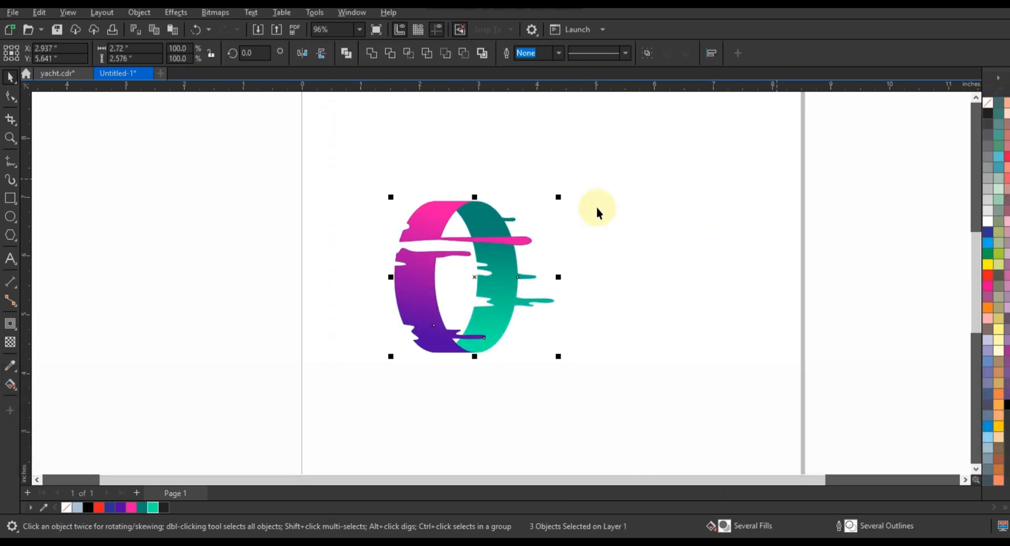
left_click_drag(674, 158, 371, 372)
left_click_drag(437, 344, 489, 340)
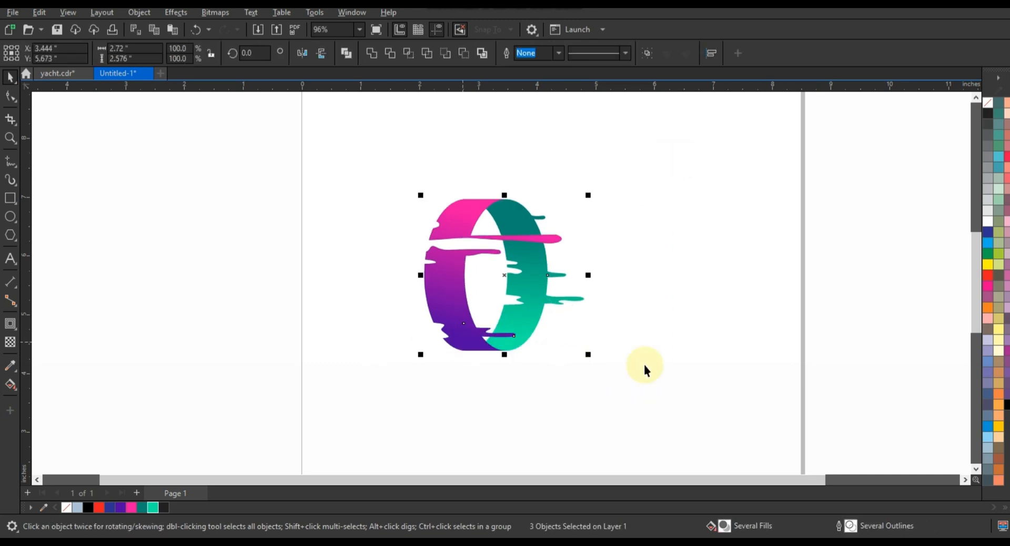
left_click(650, 374)
left_click(10, 138)
left_click_drag(270, 154, 731, 400)
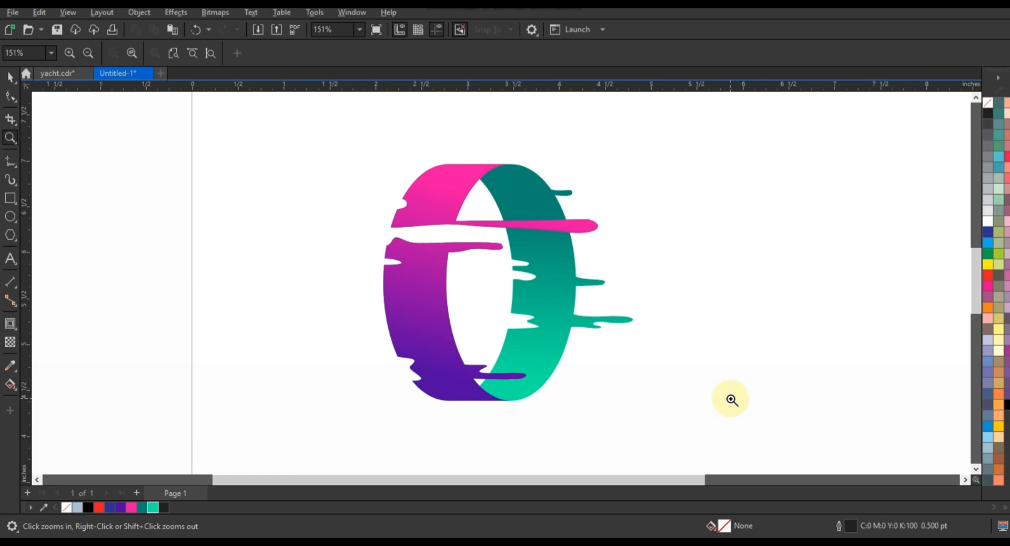